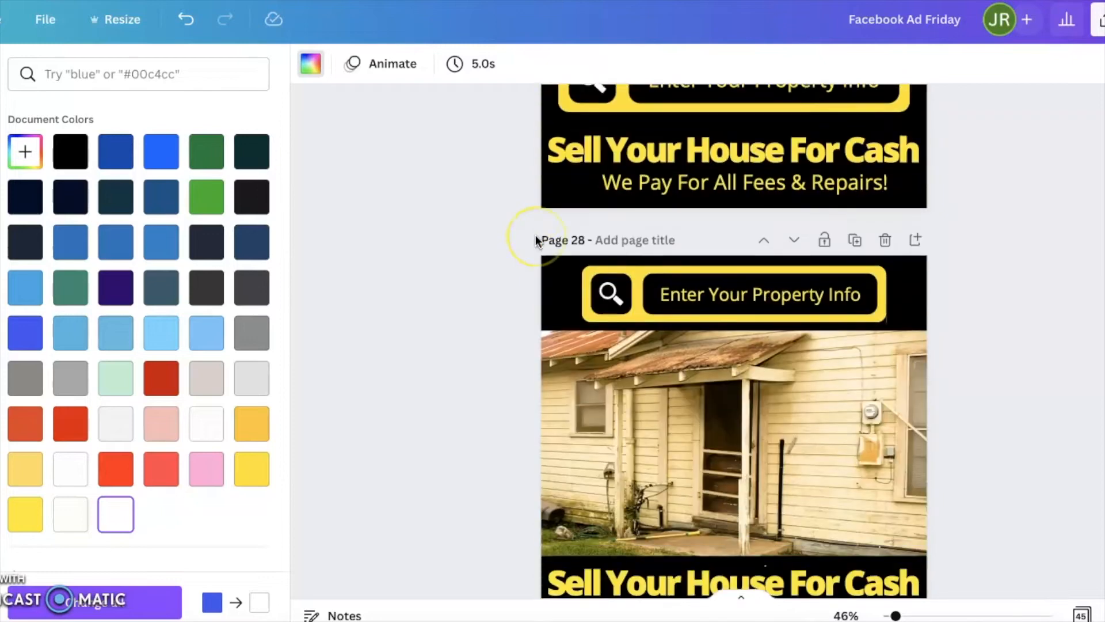
Review the existing ad designs from page 28 through the blank page 45.
{"action": "scroll", "coordinate": [535, 240], "scroll_direction": "down", "scroll_amount": 20}
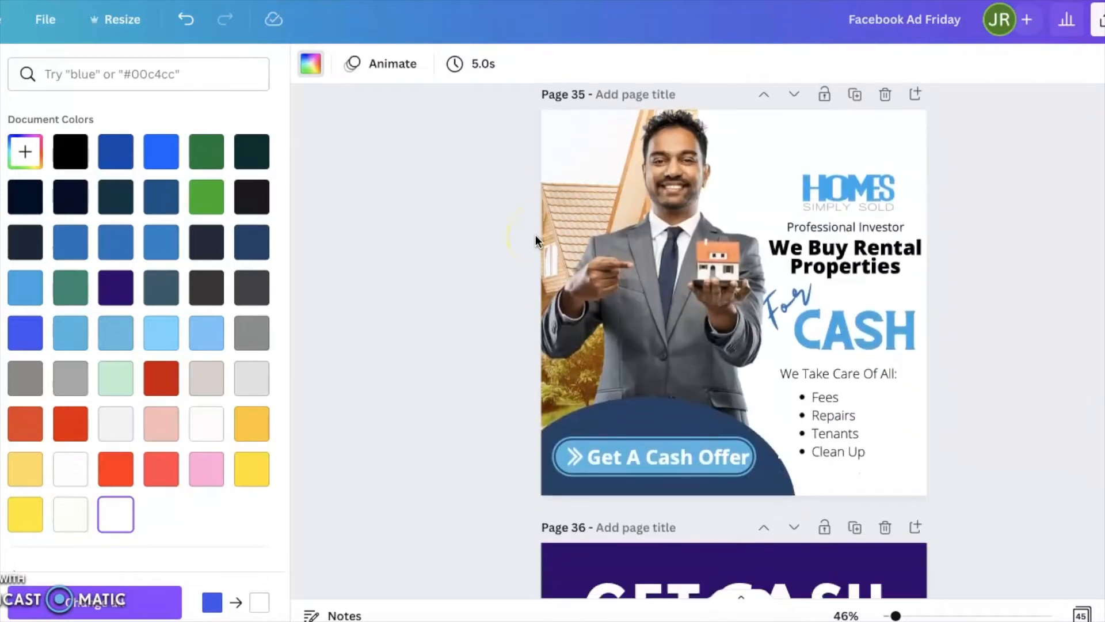
{"action": "scroll", "coordinate": [536, 241], "scroll_direction": "down", "scroll_amount": 15}
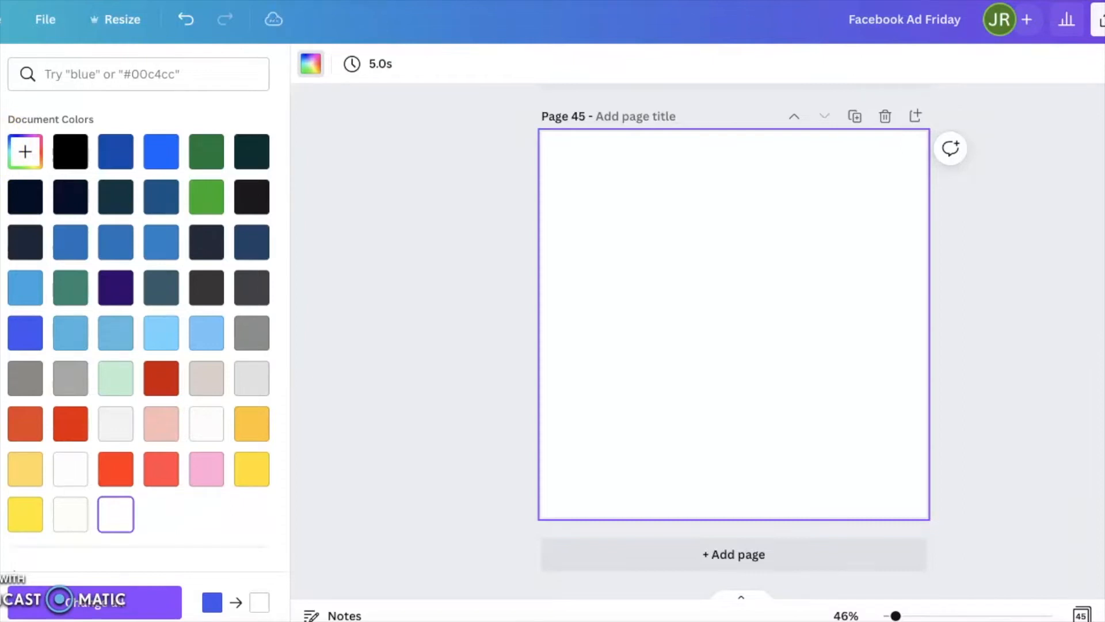
{"action": "scroll", "coordinate": [516, 222], "scroll_direction": "up", "scroll_amount": 7}
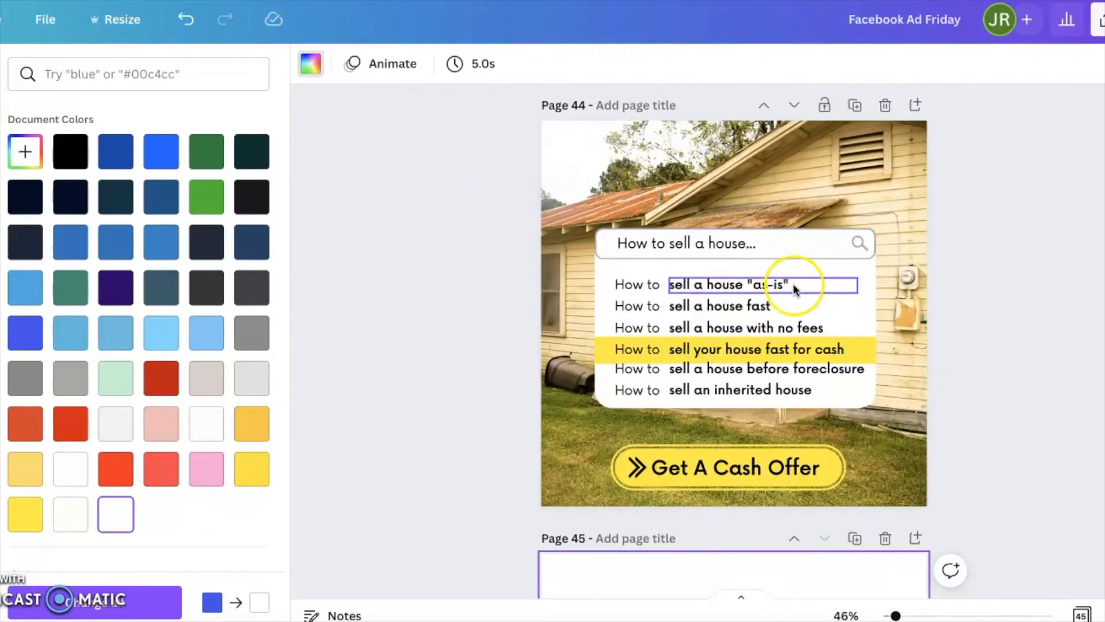
{"action": "scroll", "coordinate": [793, 288], "scroll_direction": "up", "scroll_amount": 10}
{"action": "scroll", "coordinate": [793, 292], "scroll_direction": "up", "scroll_amount": 15}
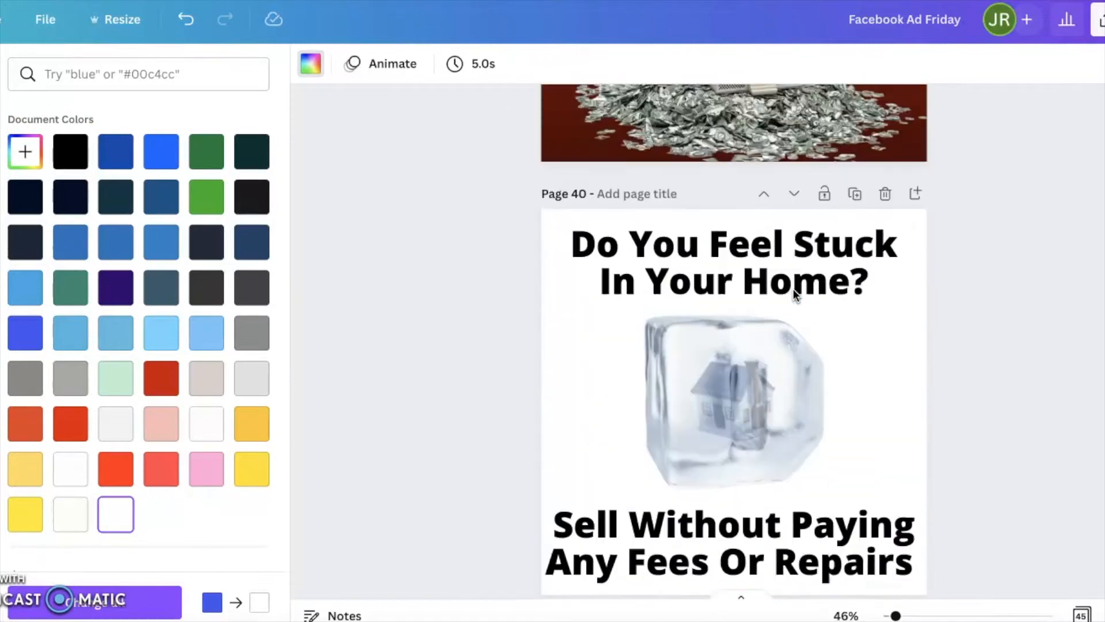
{"action": "scroll", "coordinate": [793, 292], "scroll_direction": "up", "scroll_amount": 15}
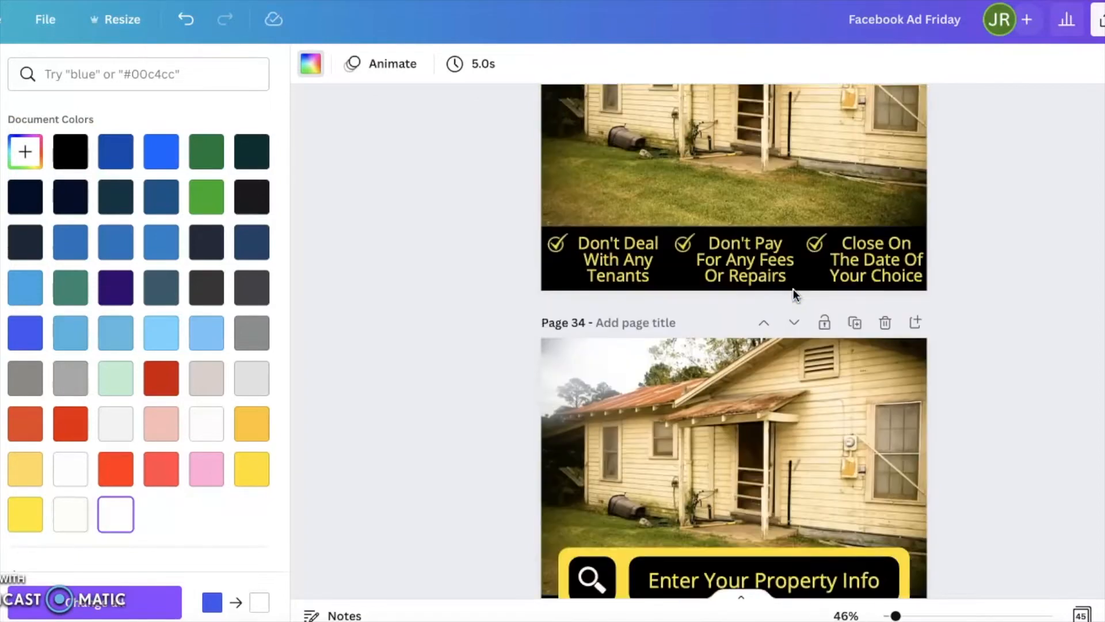
{"action": "scroll", "coordinate": [793, 290], "scroll_direction": "down", "scroll_amount": 3}
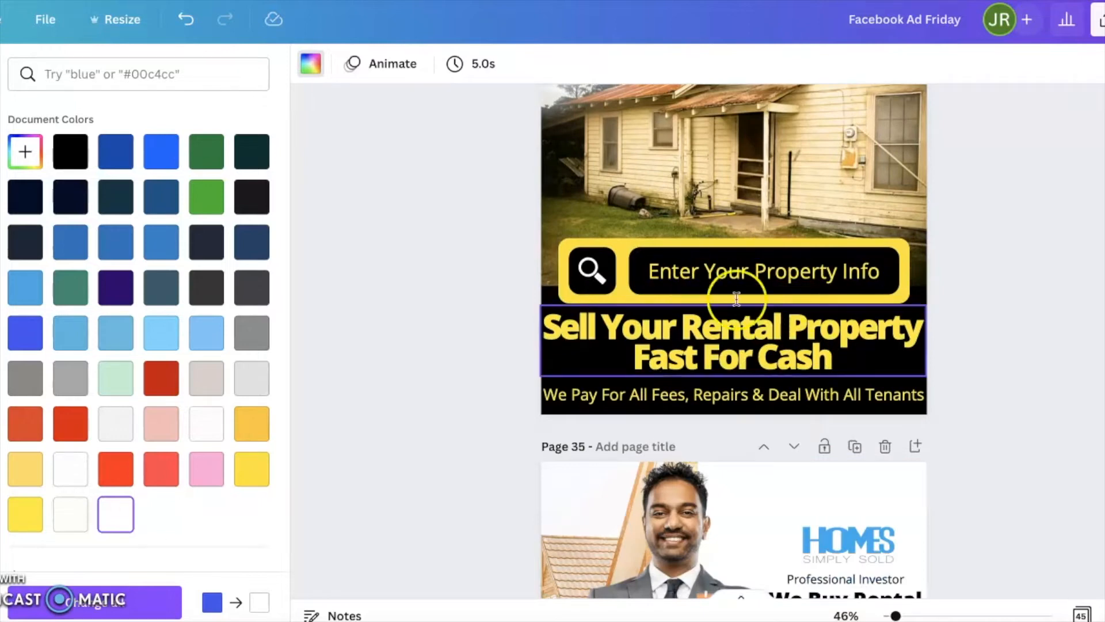
{"action": "scroll", "coordinate": [867, 236], "scroll_direction": "up", "scroll_amount": 6}
{"action": "scroll", "coordinate": [867, 237], "scroll_direction": "up", "scroll_amount": 18}
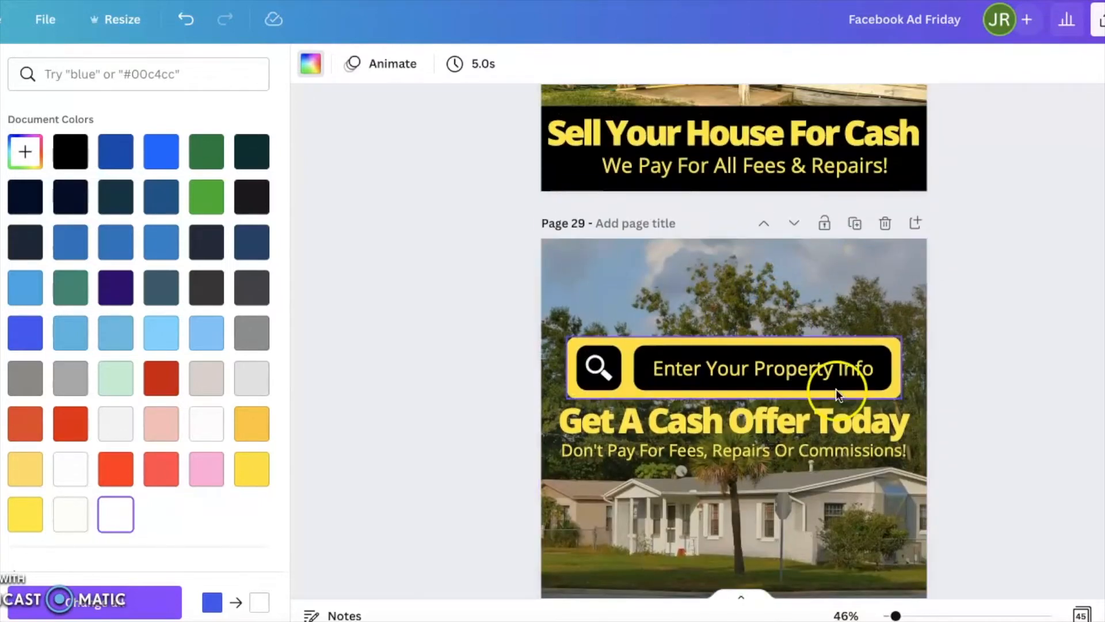
{"action": "scroll", "coordinate": [924, 485], "scroll_direction": "down", "scroll_amount": 18}
{"action": "scroll", "coordinate": [925, 485], "scroll_direction": "down", "scroll_amount": 20}
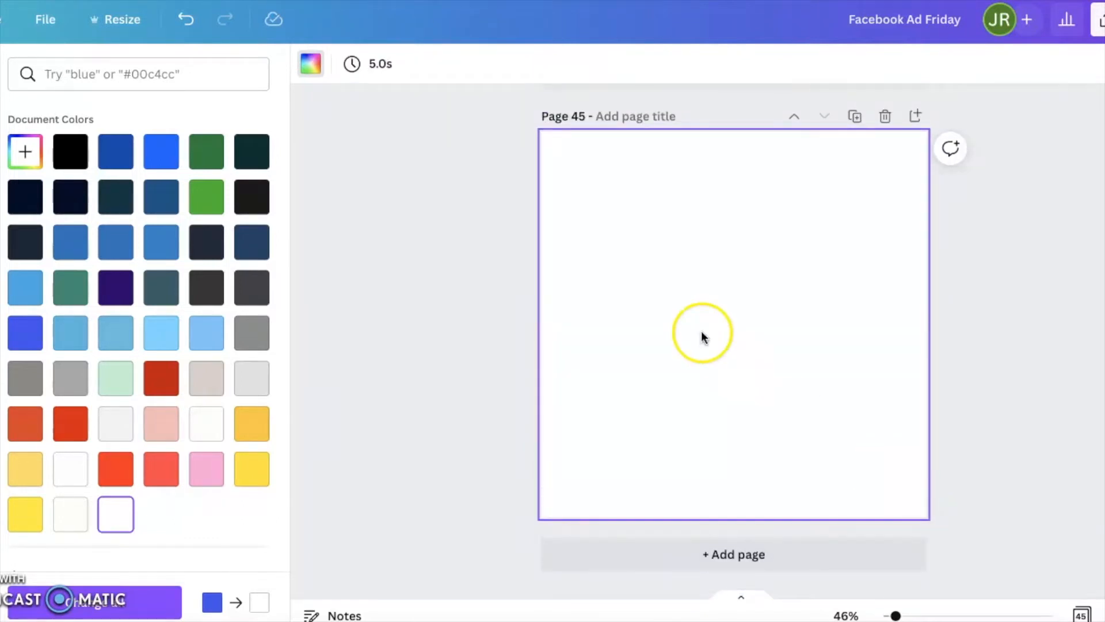
Show the uploaded images library beside the design.
{"action": "left_click", "coordinate": [357, 294]}
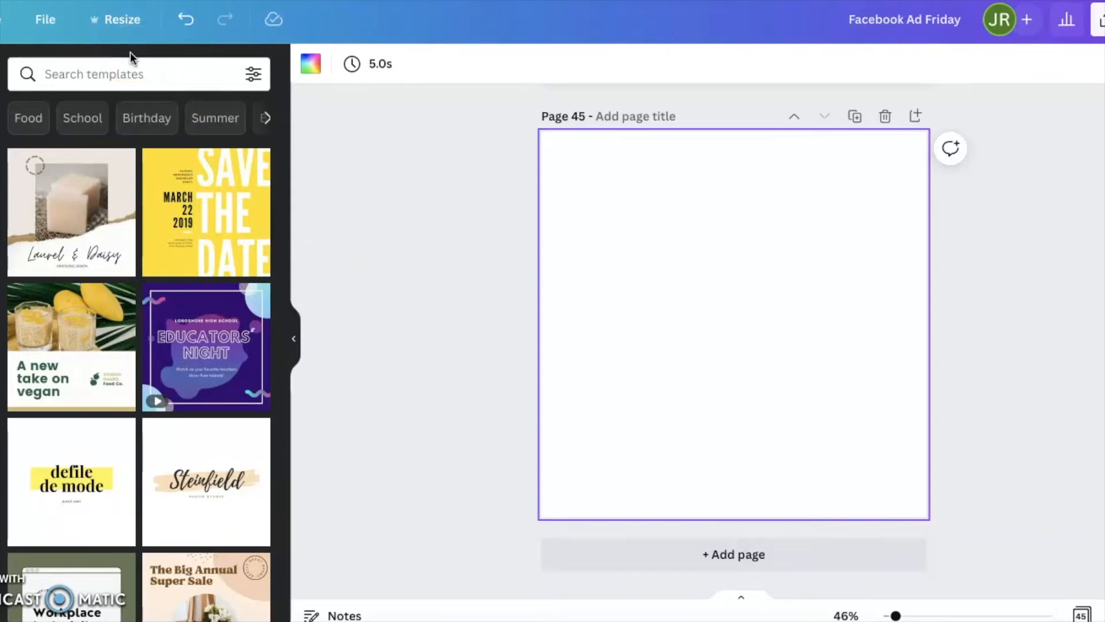
{"action": "left_click", "coordinate": [286, 144]}
{"action": "left_click", "coordinate": [91, 70]}
{"action": "left_click", "coordinate": [789, 230]}
Duplicate page 41, the ad with the red "STUCK" headline, and move the headline up toward the copy's upper edge.
{"action": "scroll", "coordinate": [789, 230], "scroll_direction": "up", "scroll_amount": 20}
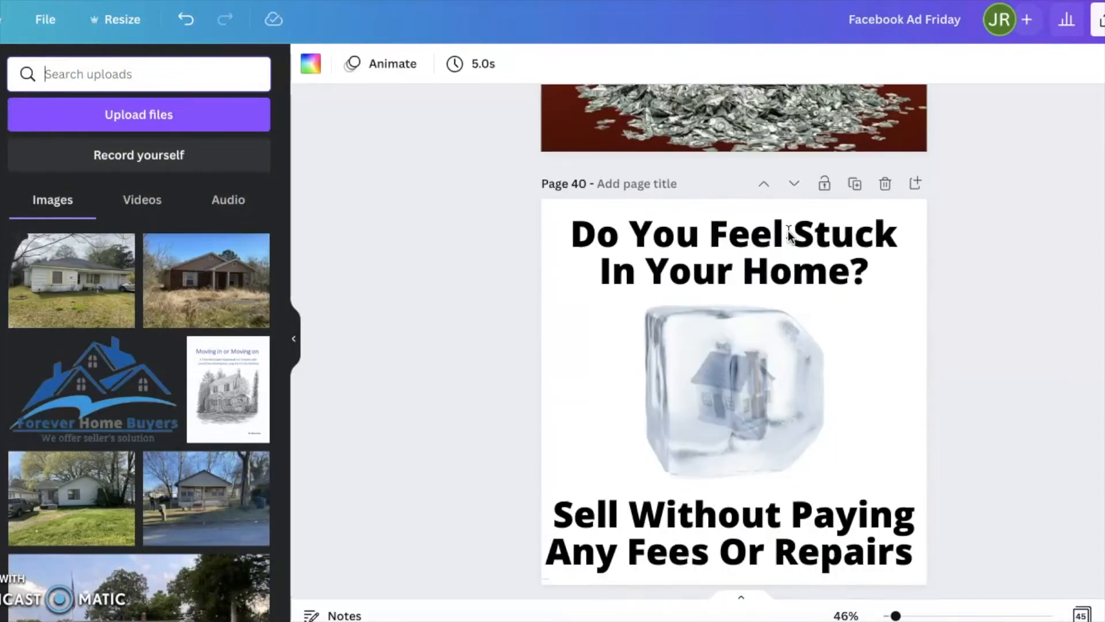
{"action": "scroll", "coordinate": [789, 230], "scroll_direction": "down", "scroll_amount": 9}
{"action": "scroll", "coordinate": [789, 231], "scroll_direction": "up", "scroll_amount": 1}
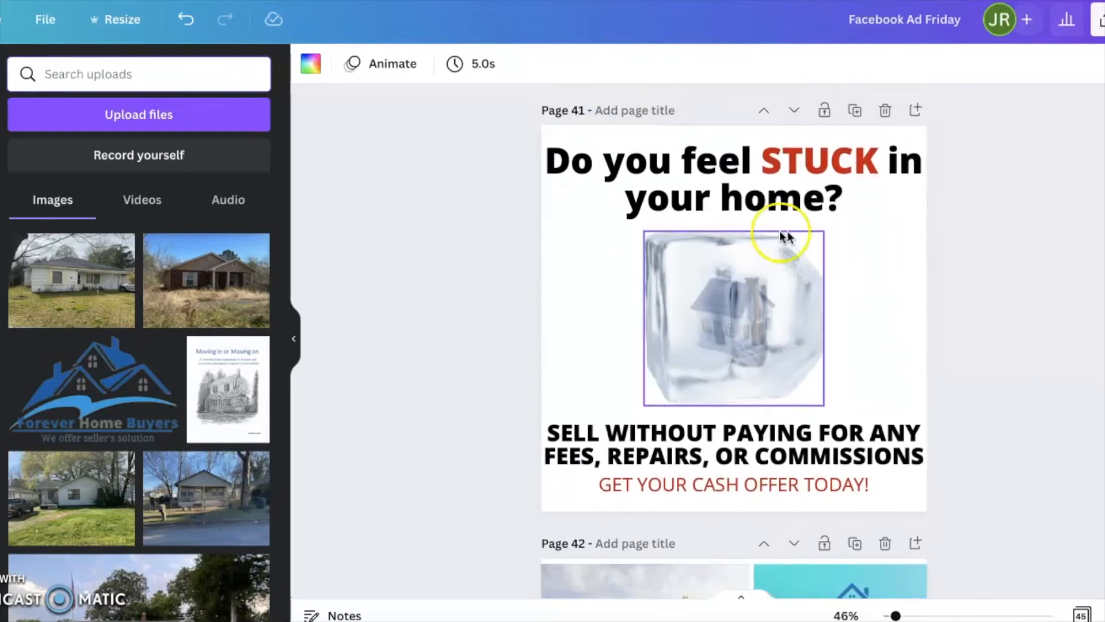
{"action": "left_click", "coordinate": [855, 110]}
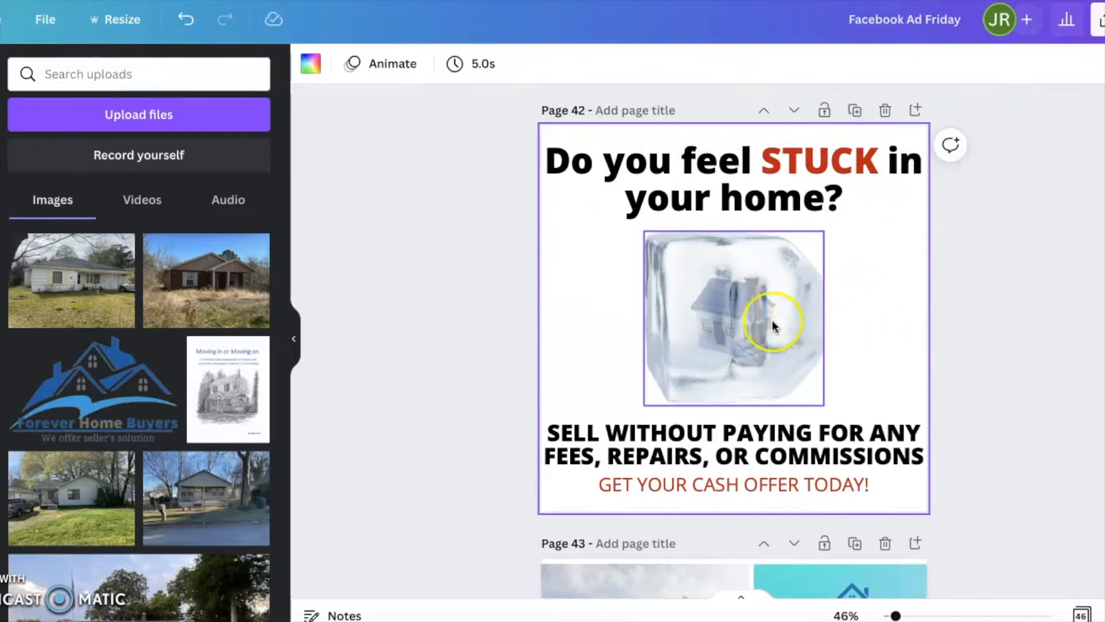
{"action": "left_click_drag", "start_coordinate": [651, 179], "coordinate": [655, 171]}
{"action": "left_click", "coordinate": [476, 240]}
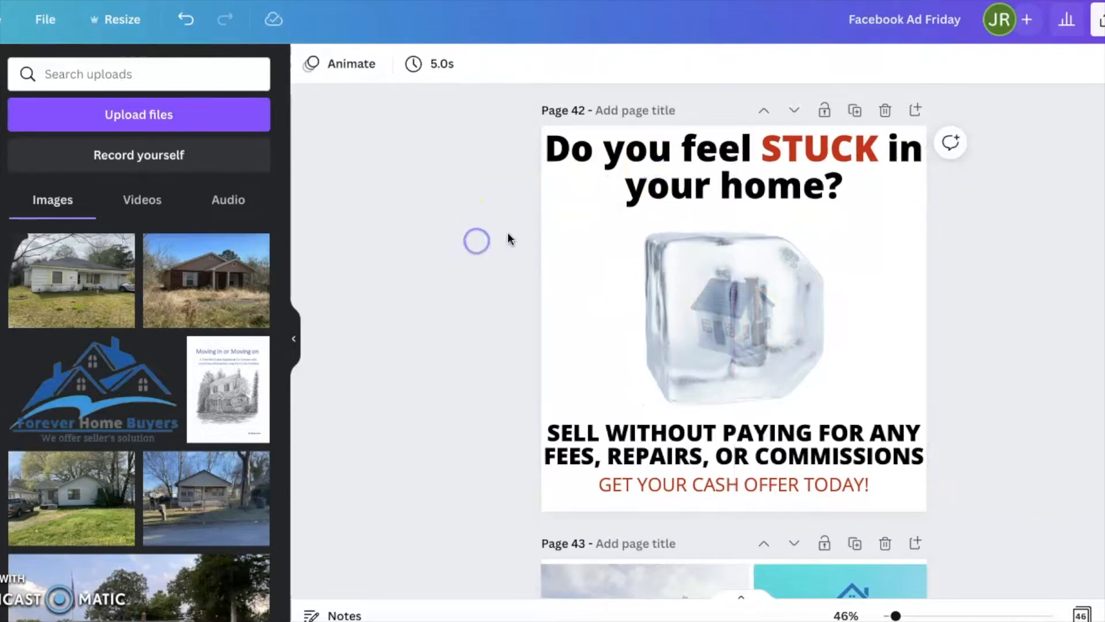
Enlarge the frozen house image on page 42 so it fills most of the page behind the text, and center it.
{"action": "left_click_drag", "start_coordinate": [507, 234], "coordinate": [905, 360]}
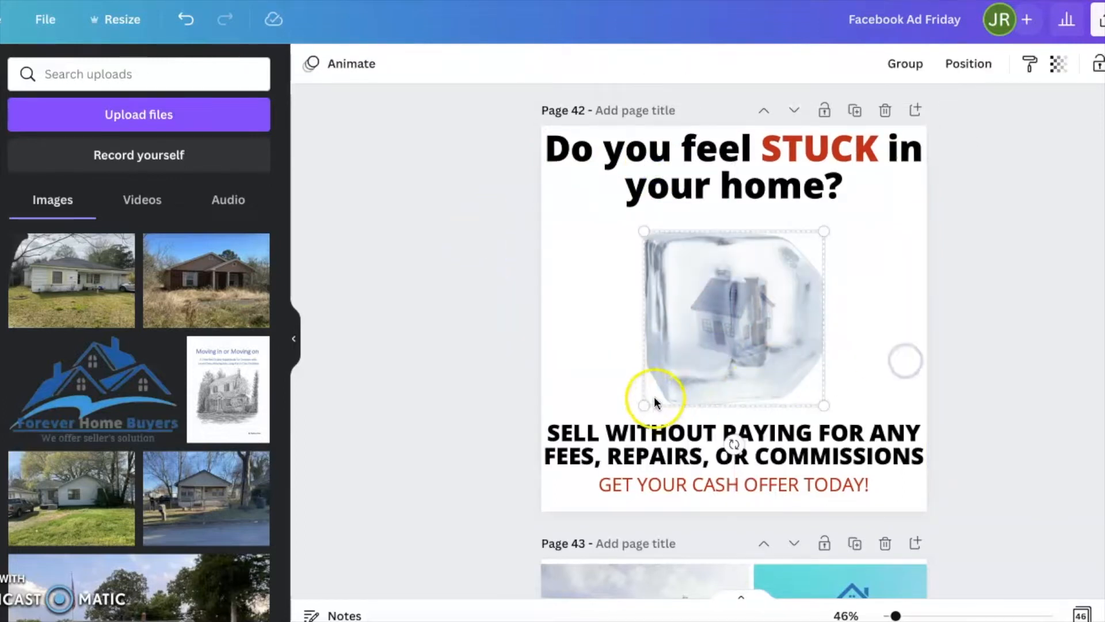
{"action": "left_click_drag", "start_coordinate": [643, 230], "coordinate": [596, 222]}
{"action": "left_click_drag", "start_coordinate": [722, 260], "coordinate": [733, 257]}
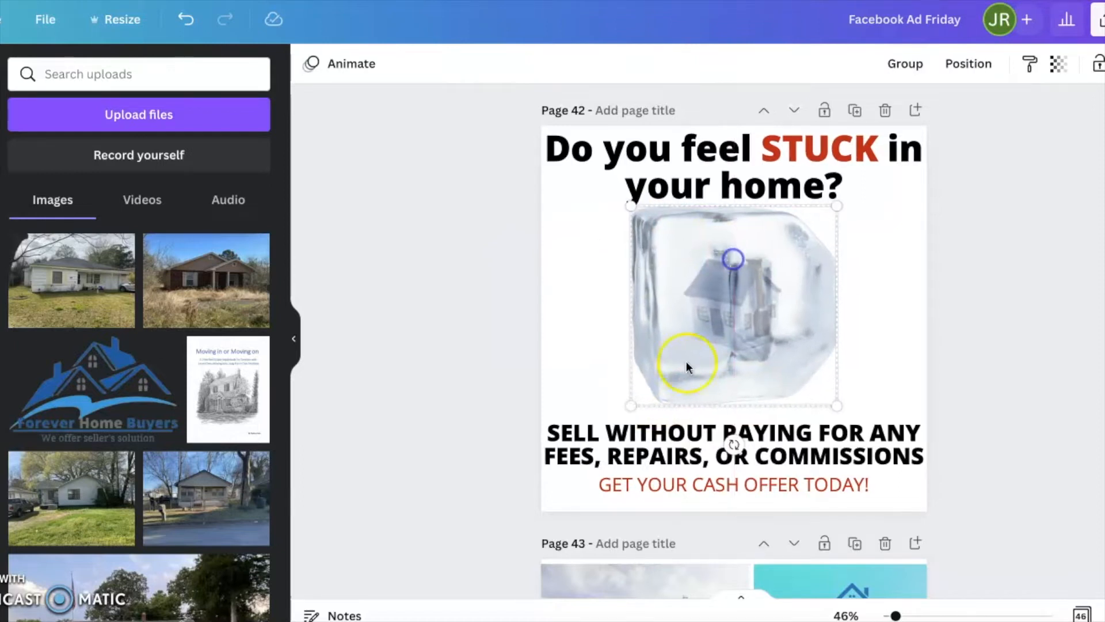
{"action": "left_click_drag", "start_coordinate": [631, 403], "coordinate": [599, 446]}
{"action": "left_click", "coordinate": [688, 343]}
{"action": "left_click_drag", "start_coordinate": [716, 325], "coordinate": [733, 323]}
{"action": "left_click_drag", "start_coordinate": [614, 203], "coordinate": [572, 176]}
{"action": "left_click_drag", "start_coordinate": [707, 275], "coordinate": [726, 289]}
{"action": "left_click_drag", "start_coordinate": [875, 183], "coordinate": [896, 168]}
{"action": "left_click_drag", "start_coordinate": [797, 316], "coordinate": [792, 323]}
{"action": "left_click", "coordinate": [999, 321]}
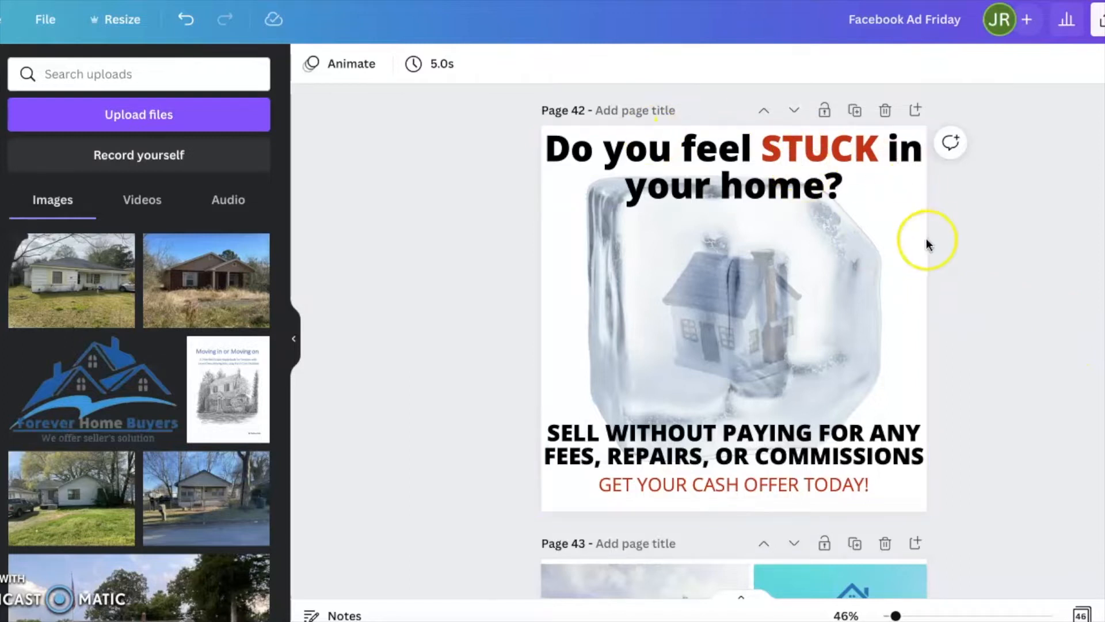
Try removing the red "GET YOUR CASH OFFER TODAY!" line and moving the black "SELL WITHOUT PAYING" text to the page's lower edge.
{"action": "scroll", "coordinate": [1002, 398], "scroll_direction": "down", "scroll_amount": 1}
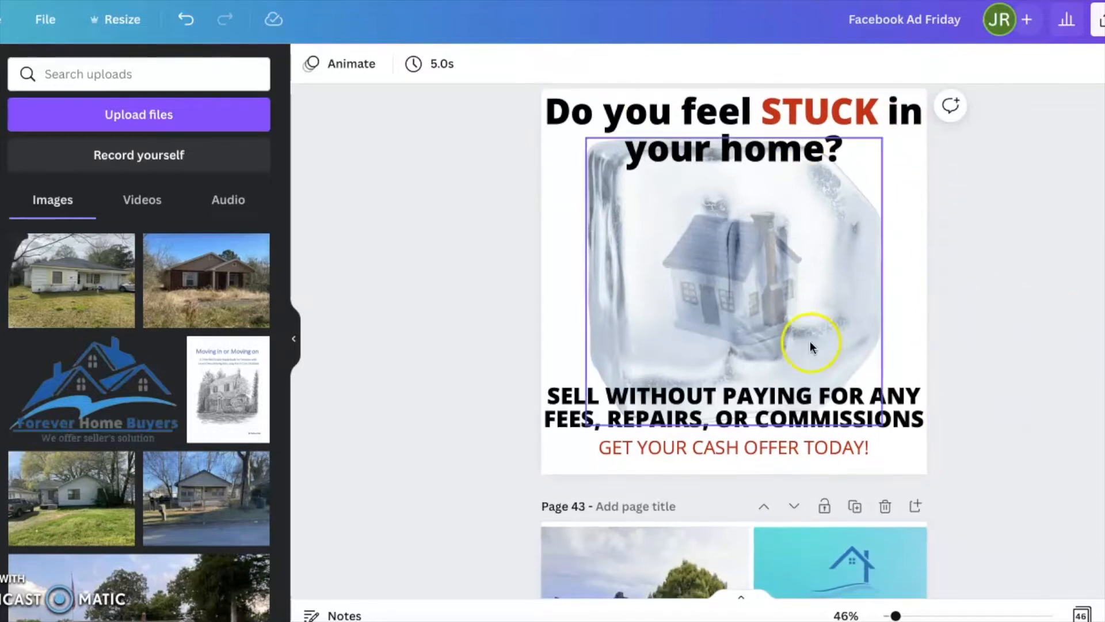
{"action": "left_click", "coordinate": [690, 450]}
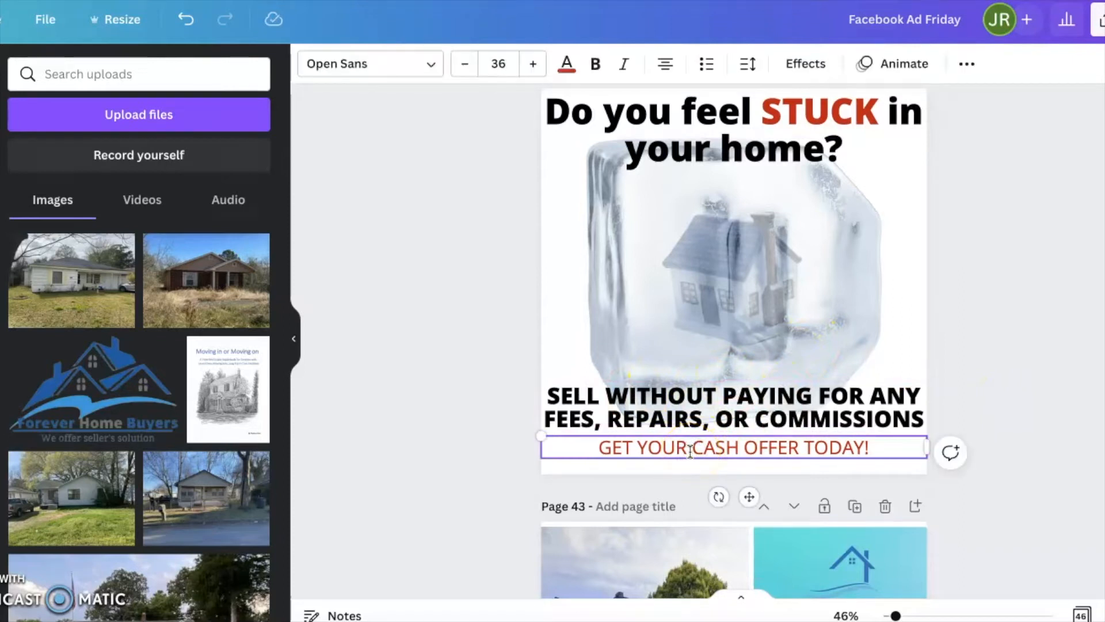
{"action": "left_click", "coordinate": [792, 409]}
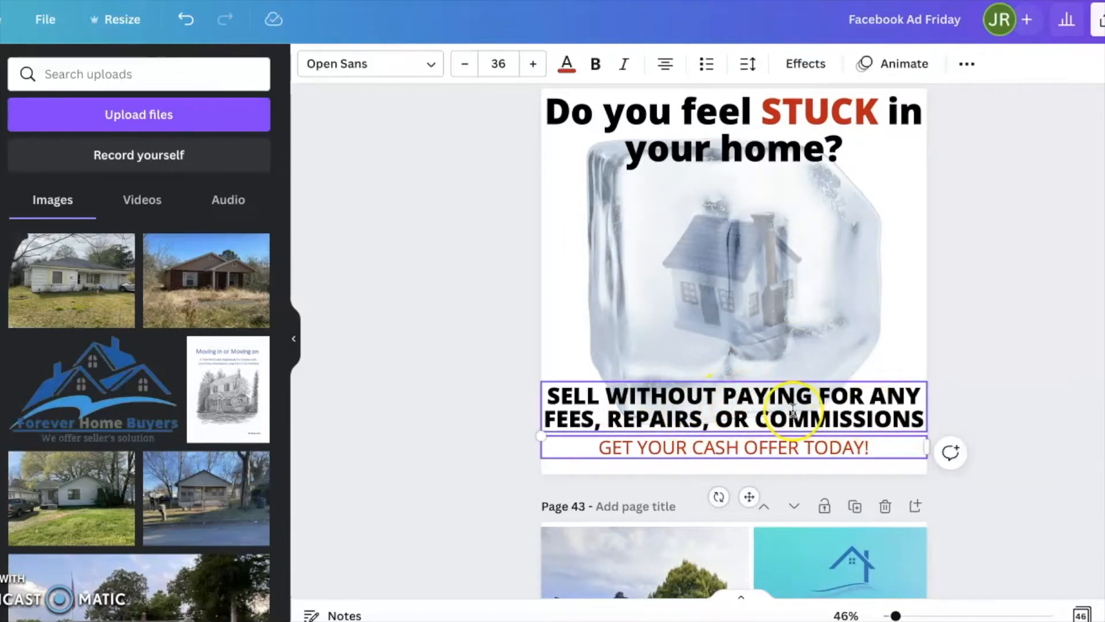
{"action": "key", "text": "Delete"}
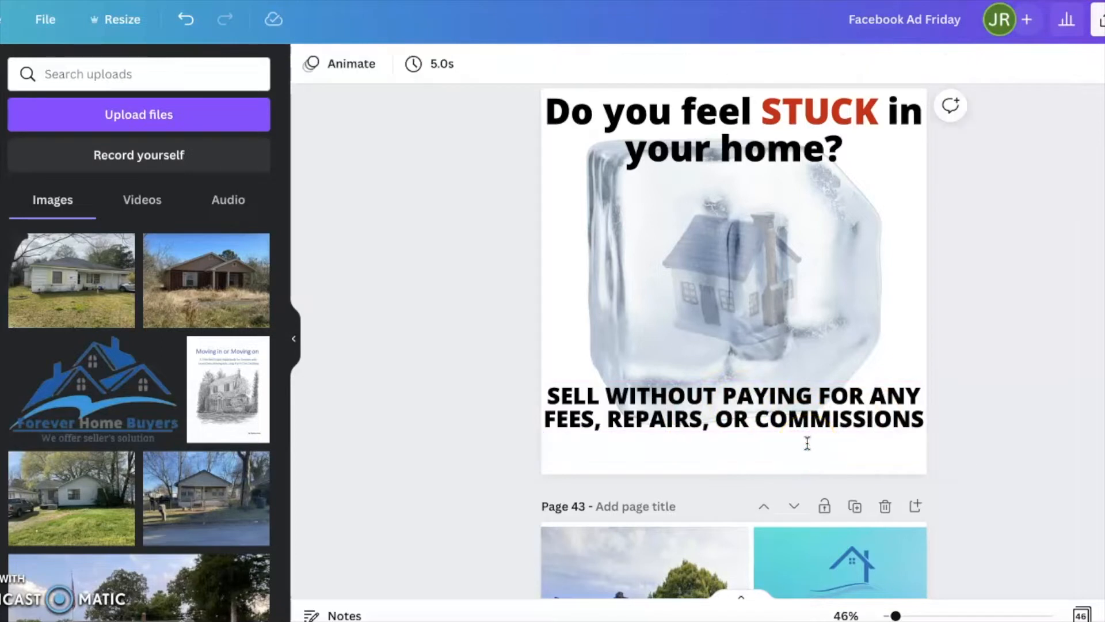
{"action": "left_click", "coordinate": [747, 401]}
{"action": "left_click_drag", "start_coordinate": [748, 402], "coordinate": [749, 441]}
{"action": "left_click", "coordinate": [1013, 366]}
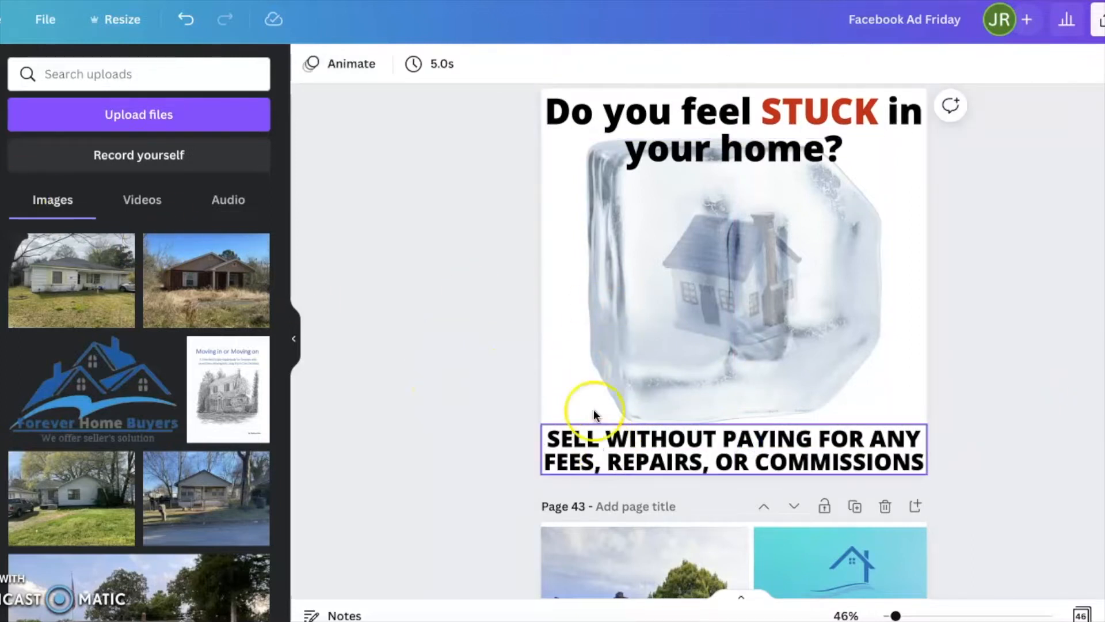
Undo the black text's move and the deletion of the red line.
{"action": "key", "text": "ctrl+z"}
{"action": "key", "text": "ctrl+z"}
{"action": "key", "text": "ctrl+z"}
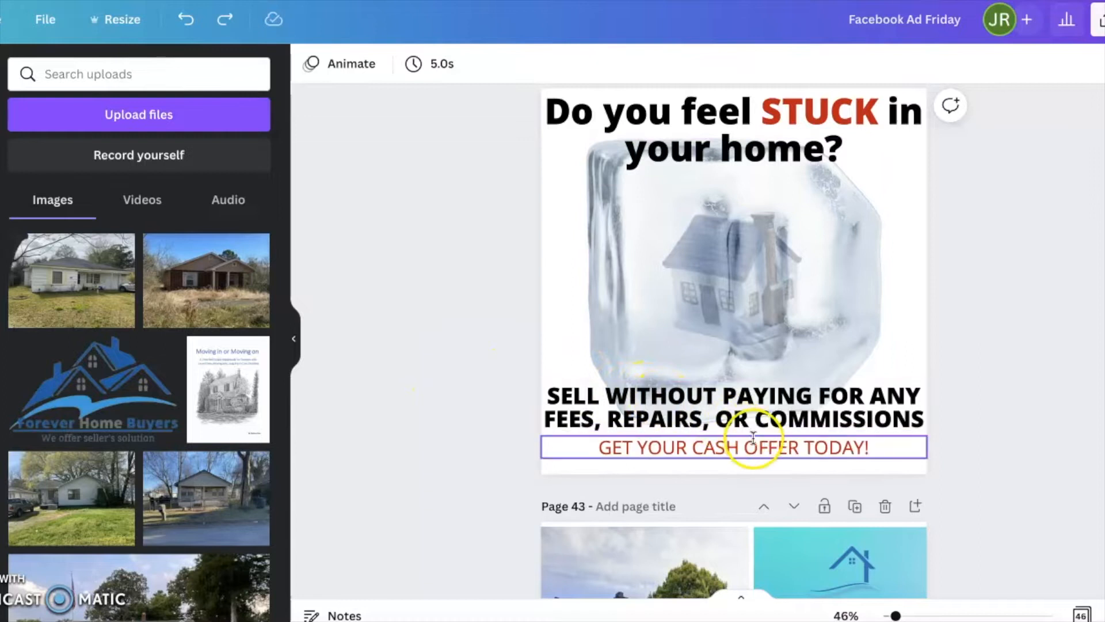
Replace the black "SELL WITHOUT PAYING" text on page 42 with "GET A CASH OFFER TODAY".
{"action": "double_click", "coordinate": [769, 404]}
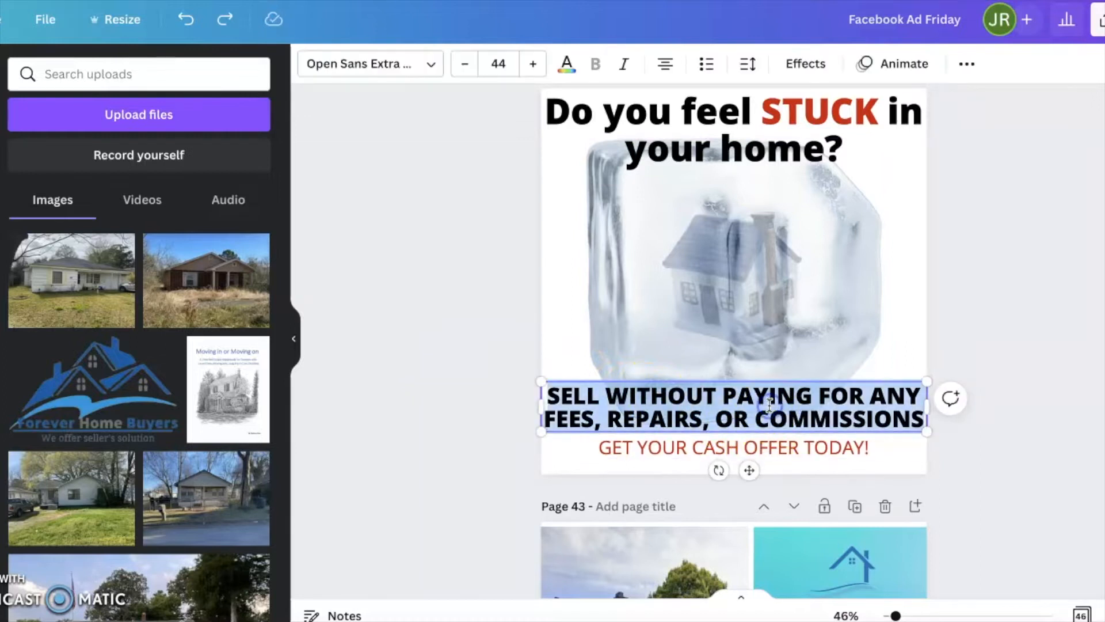
{"action": "type", "text": "FG"}
{"action": "key", "text": "BackSpace"}
{"action": "key", "text": "BackSpace"}
{"action": "type", "text": "GET"}
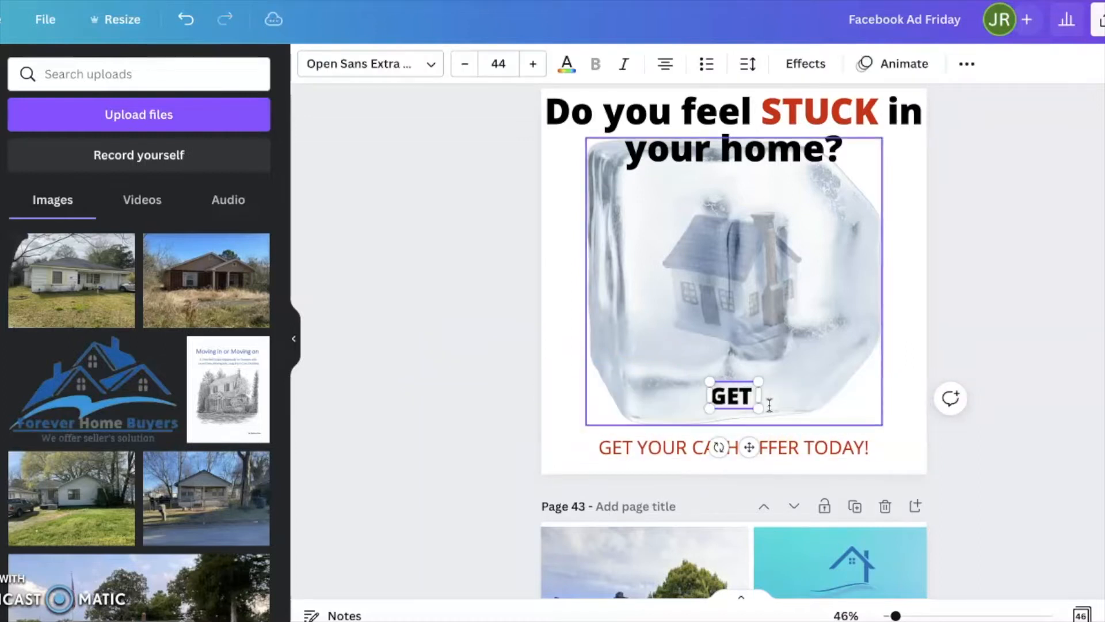
{"action": "type", "text": " CASH O"}
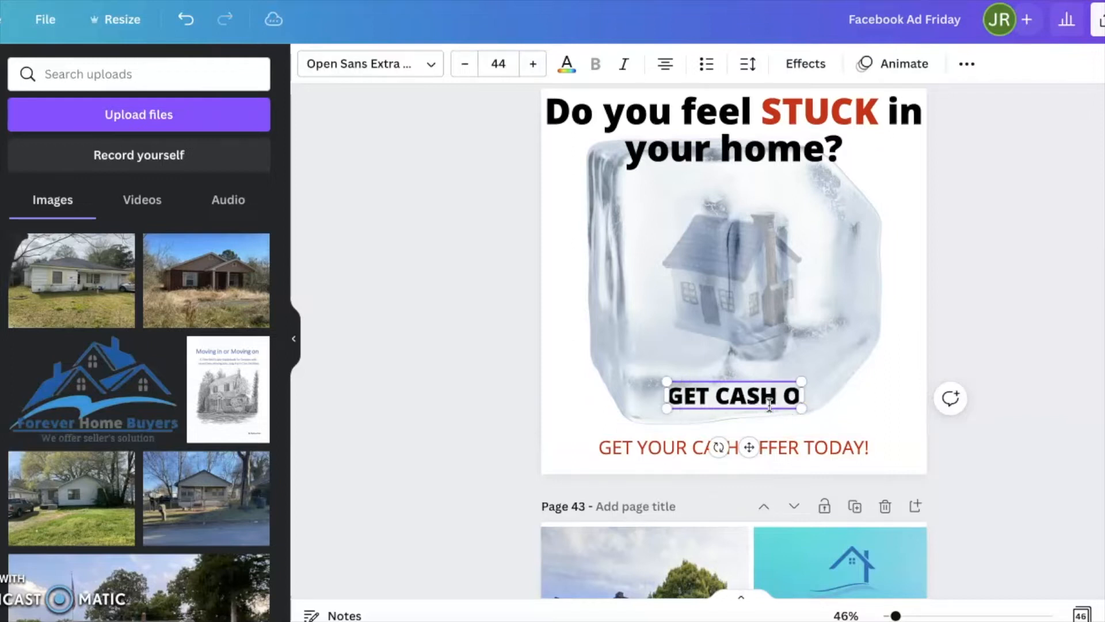
{"action": "type", "text": "FFER TODAY"}
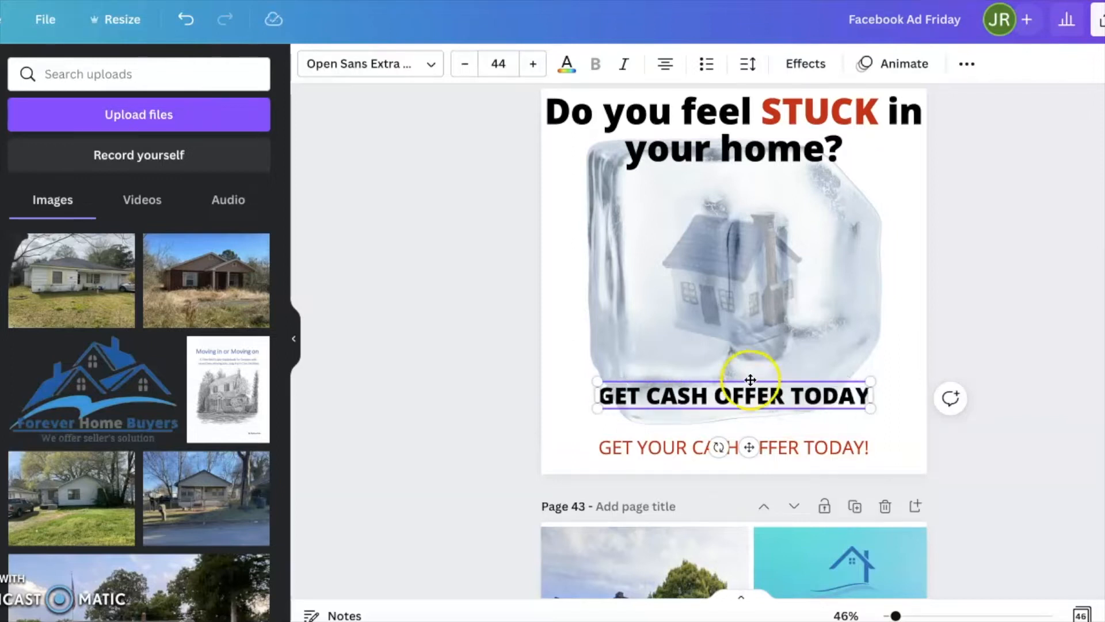
{"action": "left_click", "coordinate": [649, 396]}
{"action": "type", "text": "A"}
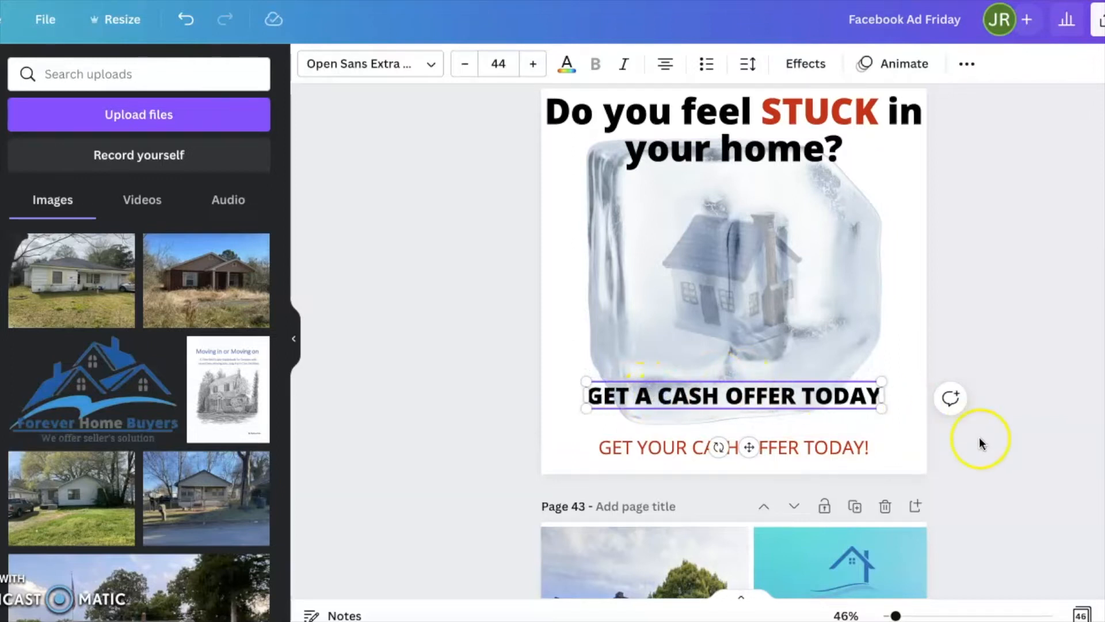
Delete the red "GET YOUR CASH OFFER TODAY!" line and move the black text down into its place, centered on the page.
{"action": "left_click", "coordinate": [973, 436]}
{"action": "left_click", "coordinate": [859, 446]}
{"action": "key", "text": "Delete"}
{"action": "left_click_drag", "start_coordinate": [855, 396], "coordinate": [856, 457]}
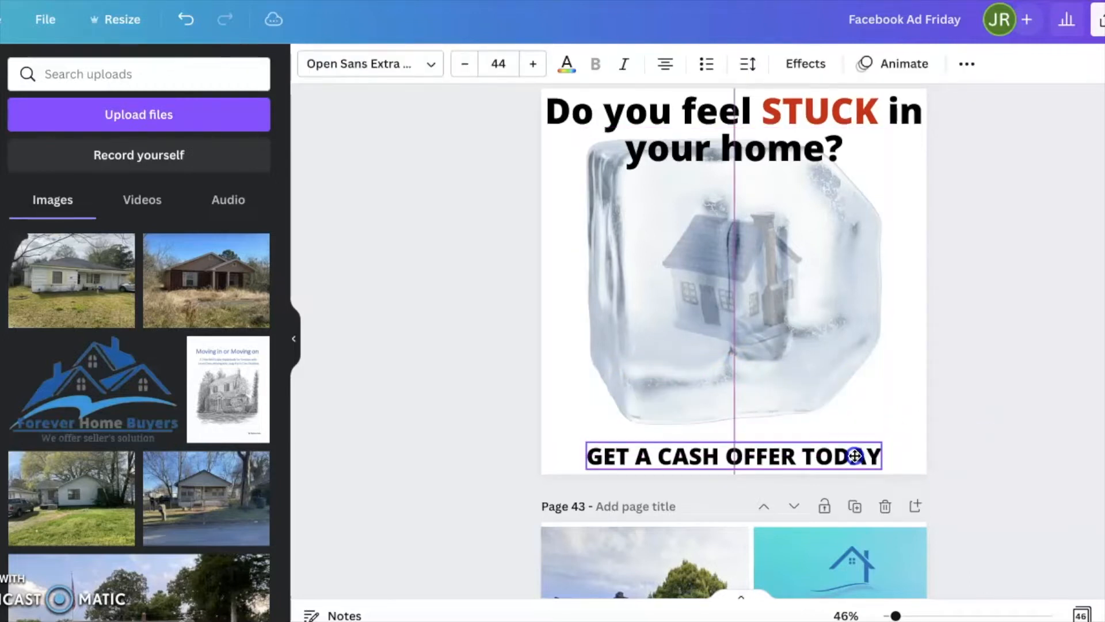
Copy the yellow search bar graphic, without its text, from the rental property ad on page 34.
{"action": "scroll", "coordinate": [962, 323], "scroll_direction": "up", "scroll_amount": 15}
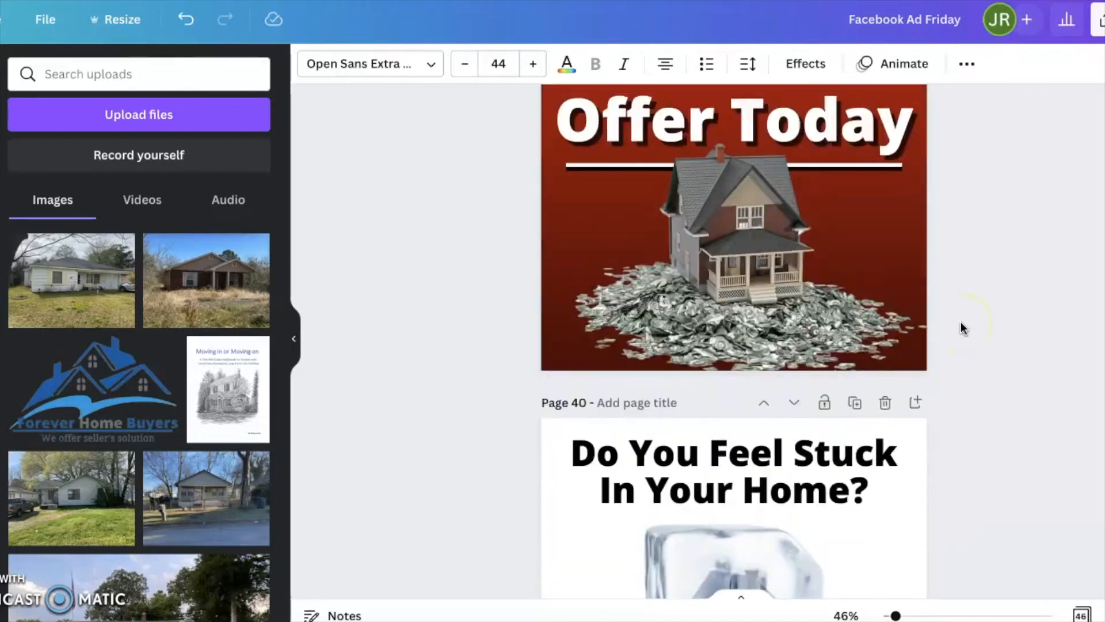
{"action": "scroll", "coordinate": [961, 327], "scroll_direction": "up", "scroll_amount": 20}
{"action": "scroll", "coordinate": [962, 326], "scroll_direction": "down", "scroll_amount": 1}
{"action": "left_click", "coordinate": [794, 382]}
{"action": "left_click", "coordinate": [1031, 397]}
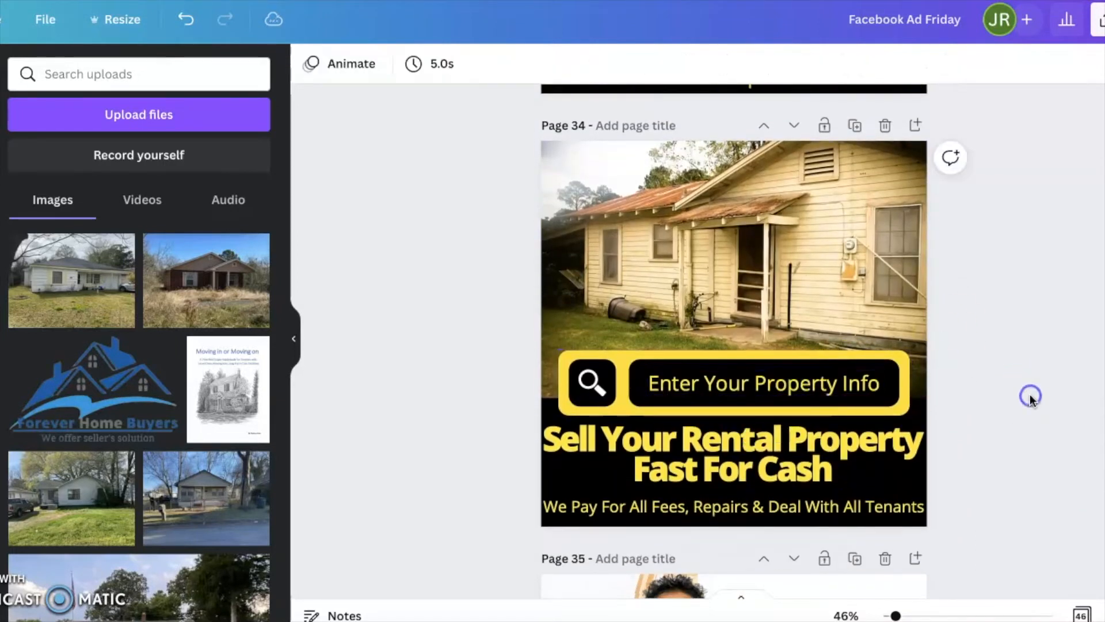
{"action": "left_click_drag", "start_coordinate": [967, 373], "coordinate": [872, 395]}
{"action": "left_click", "coordinate": [1008, 354]}
{"action": "left_click", "coordinate": [915, 378]}
{"action": "left_click", "coordinate": [906, 377]}
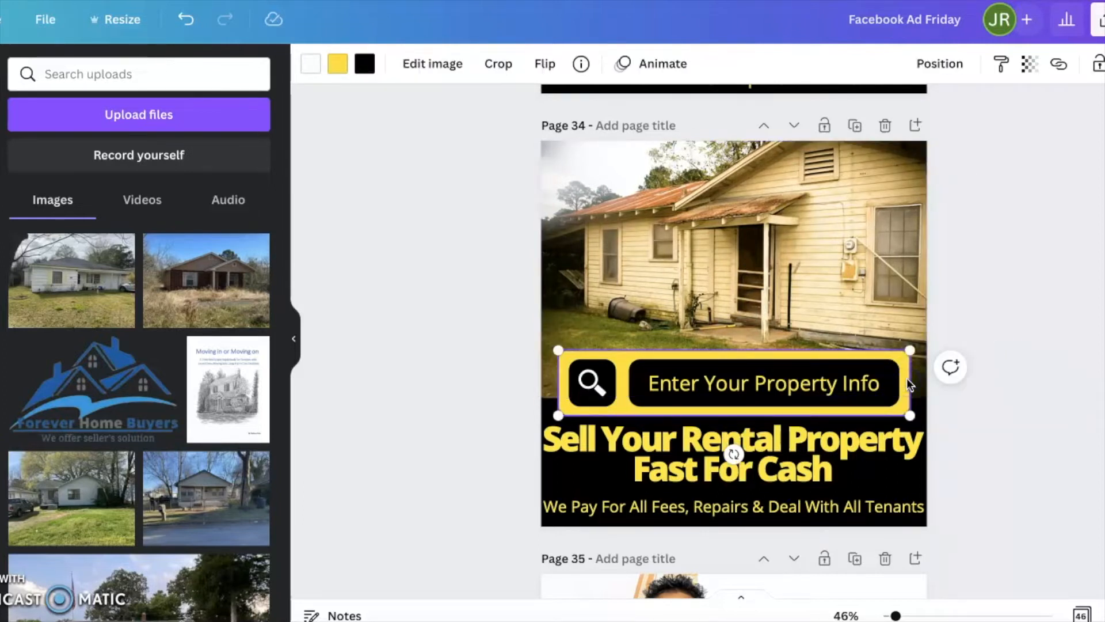
Paste the search bar graphic onto page 42 and place it just above "GET A CASH OFFER TODAY".
{"action": "scroll", "coordinate": [936, 493], "scroll_direction": "down", "scroll_amount": 20}
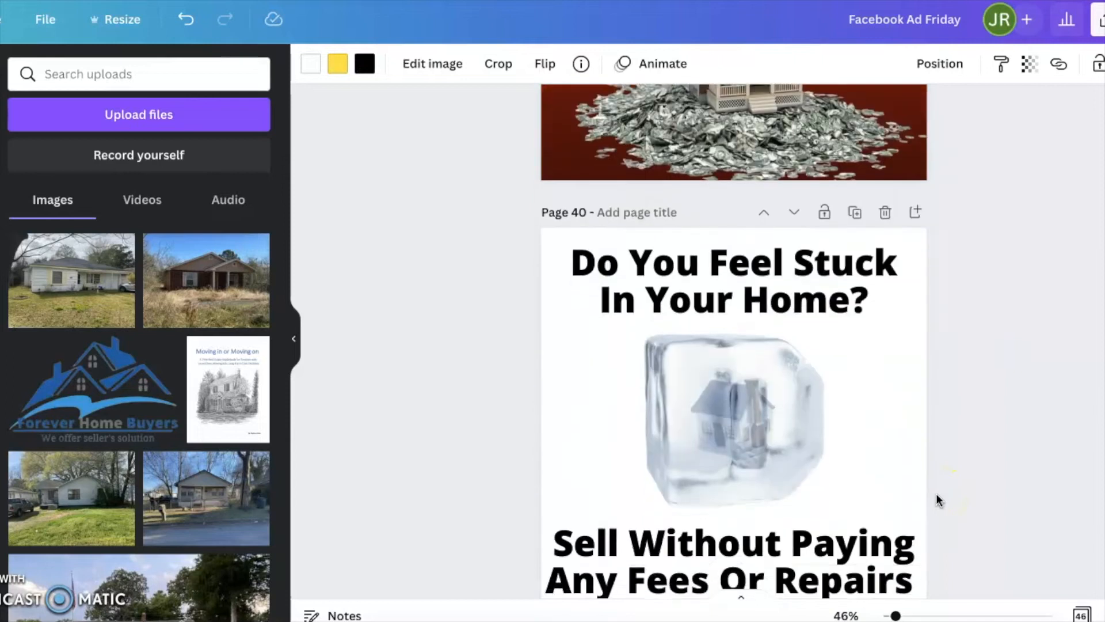
{"action": "scroll", "coordinate": [936, 493], "scroll_direction": "down", "scroll_amount": 12}
{"action": "left_click", "coordinate": [688, 405]}
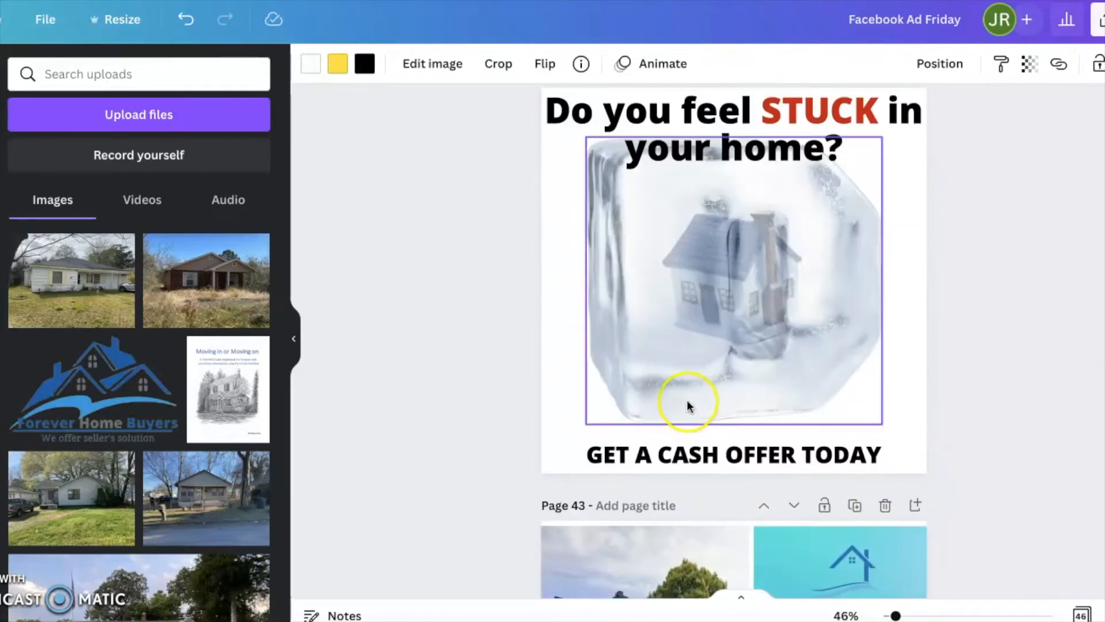
{"action": "left_click", "coordinate": [685, 398]}
{"action": "key", "text": "super+v"}
{"action": "left_click_drag", "start_coordinate": [791, 345], "coordinate": [793, 414]}
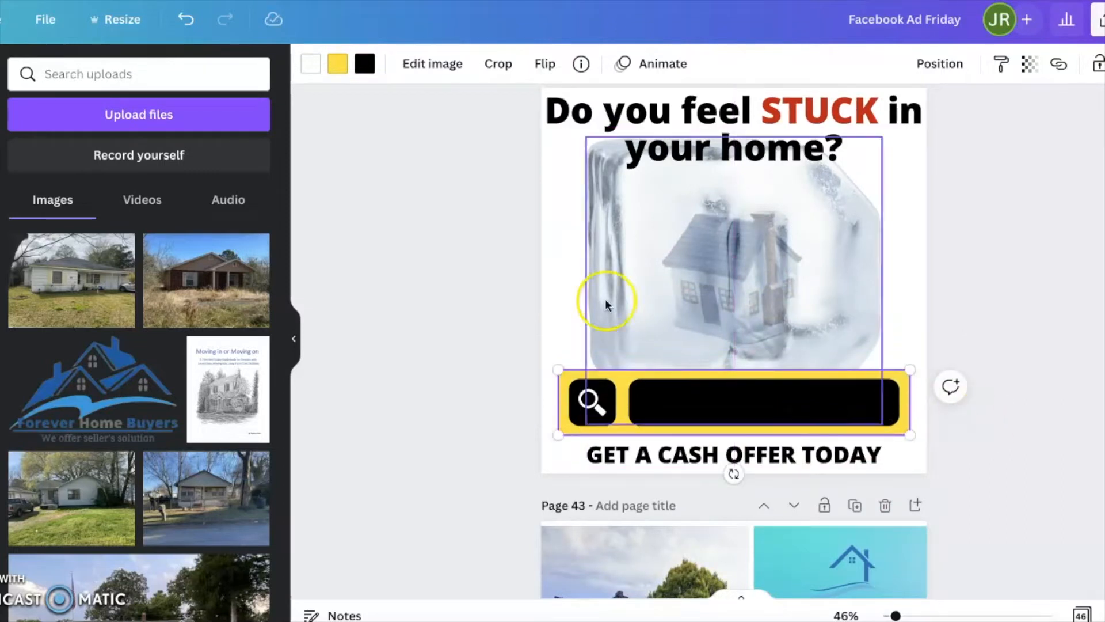
Recolor the search bar graphic's yellow frame on page 42 to bright red from the document colors.
{"action": "left_click", "coordinate": [340, 63]}
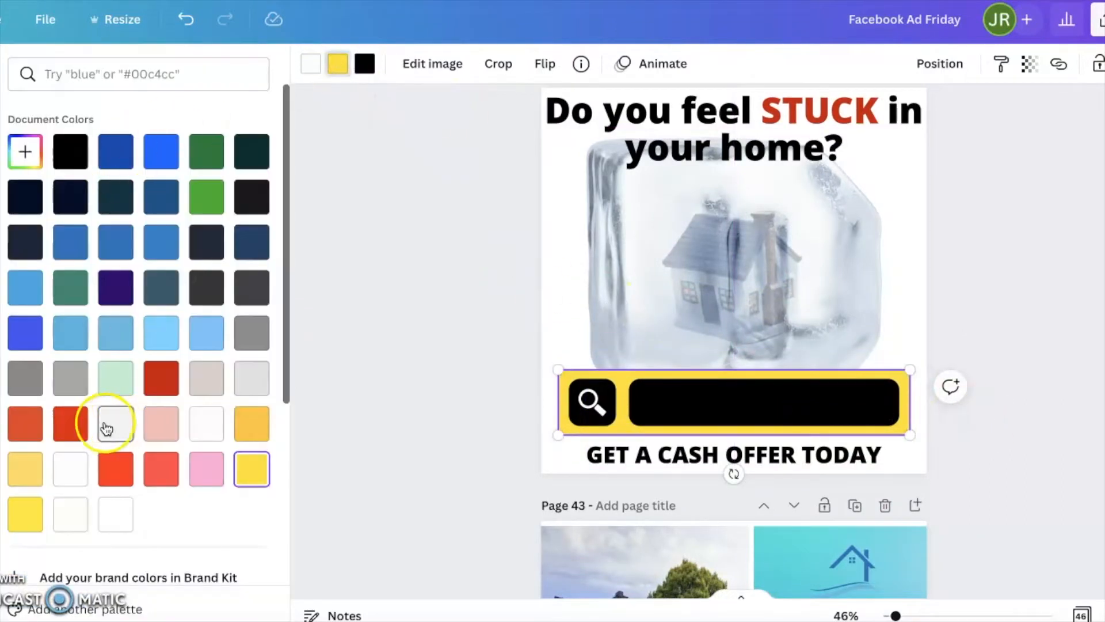
{"action": "left_click", "coordinate": [165, 377]}
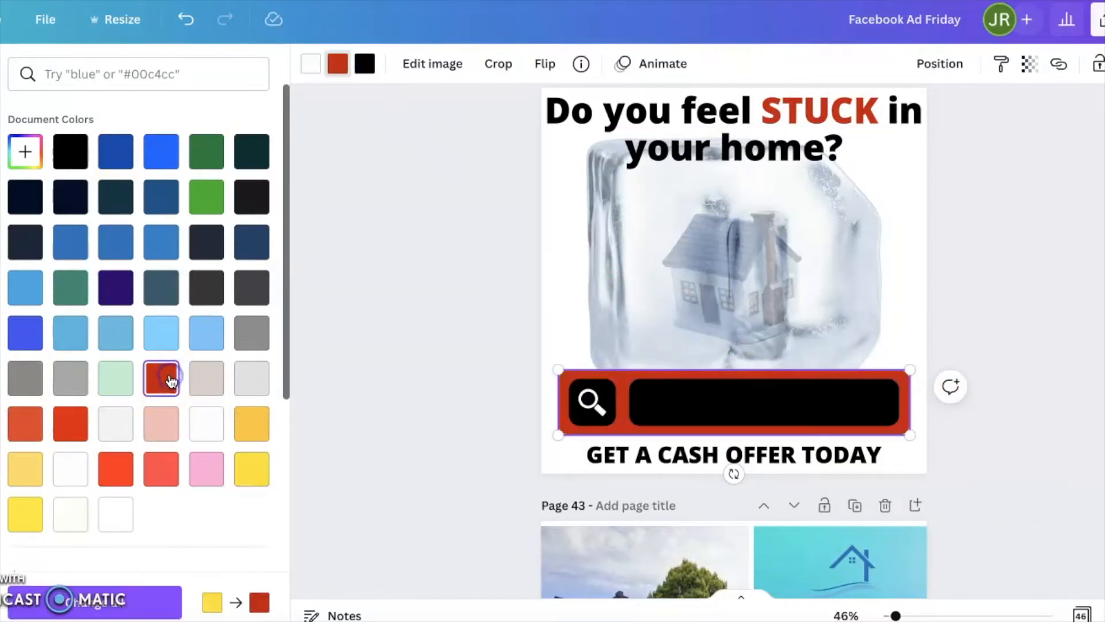
{"action": "left_click", "coordinate": [72, 429]}
{"action": "left_click", "coordinate": [1053, 432]}
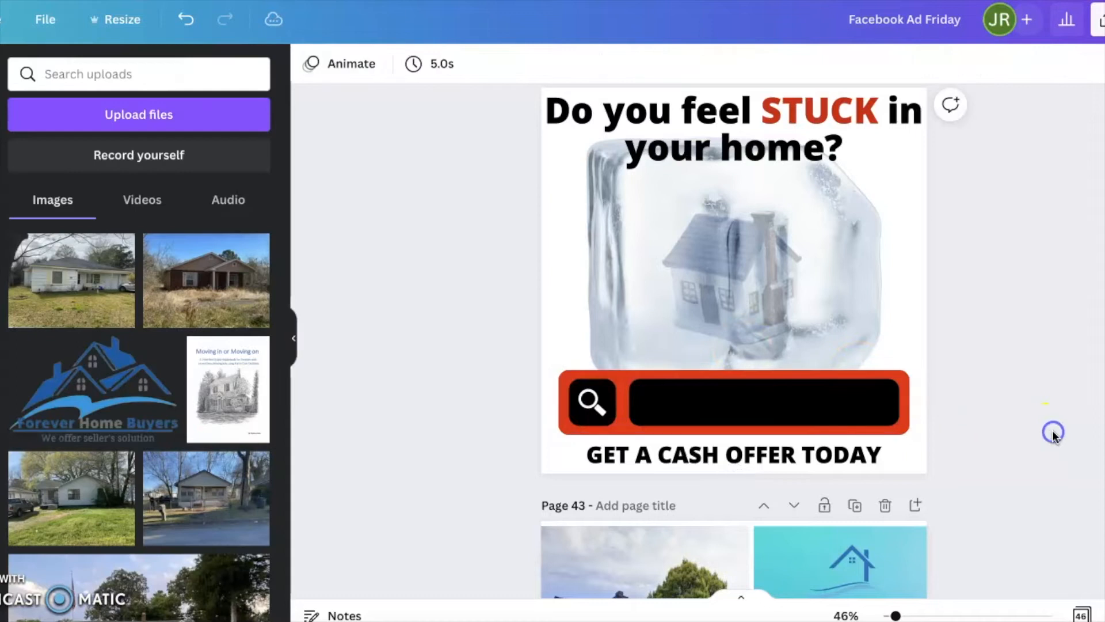
Move the search bar slightly lower on page 42, and shift "GET A CASH OFFER TODAY" slightly down below it.
{"action": "left_click_drag", "start_coordinate": [856, 410], "coordinate": [858, 413]}
{"action": "left_click", "coordinate": [1051, 449]}
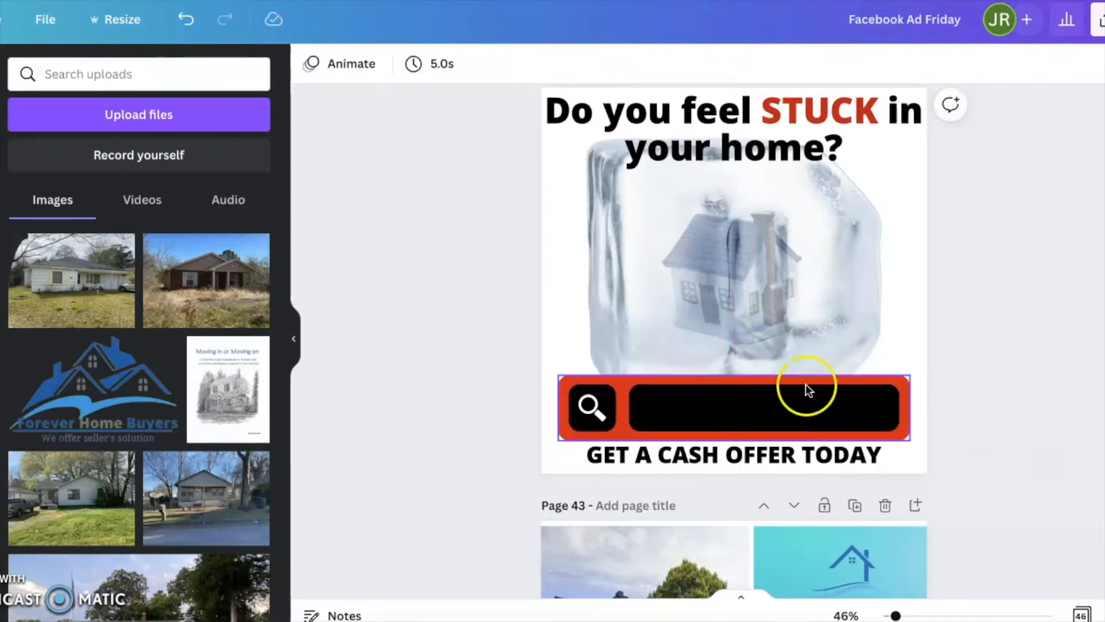
{"action": "left_click_drag", "start_coordinate": [745, 456], "coordinate": [756, 462]}
{"action": "left_click", "coordinate": [1033, 431]}
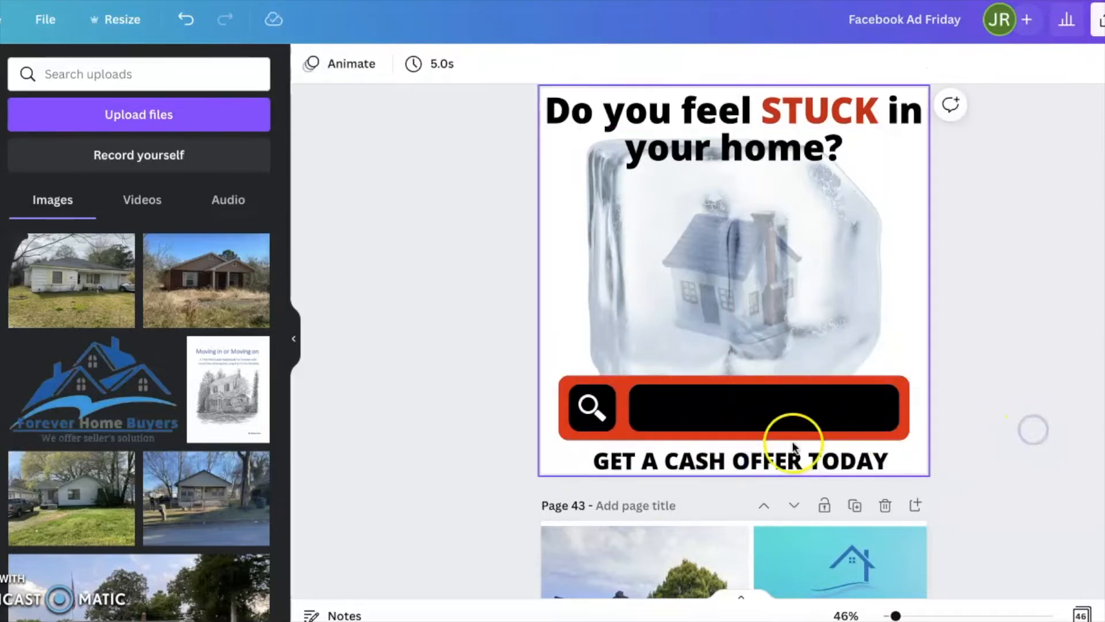
Duplicate the "GET A CASH OFFER TODAY" text, color the copy white and place it over the search bar's black field.
{"action": "left_click", "coordinate": [744, 453]}
{"action": "left_click", "coordinate": [747, 423]}
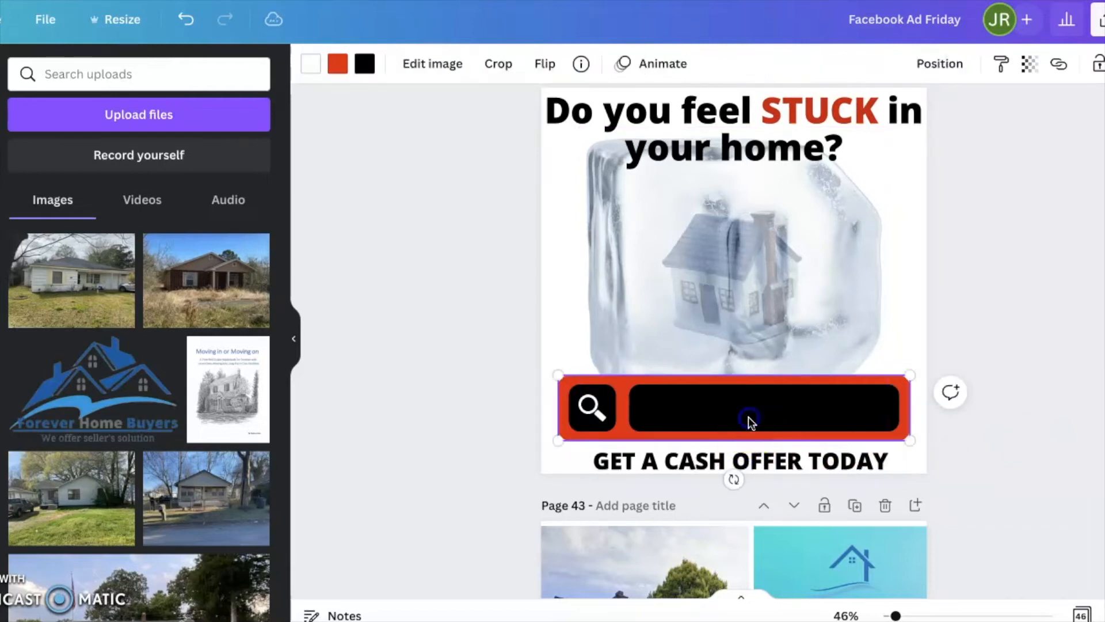
{"action": "type", "text": "GET A CASH OFFER TODAY"}
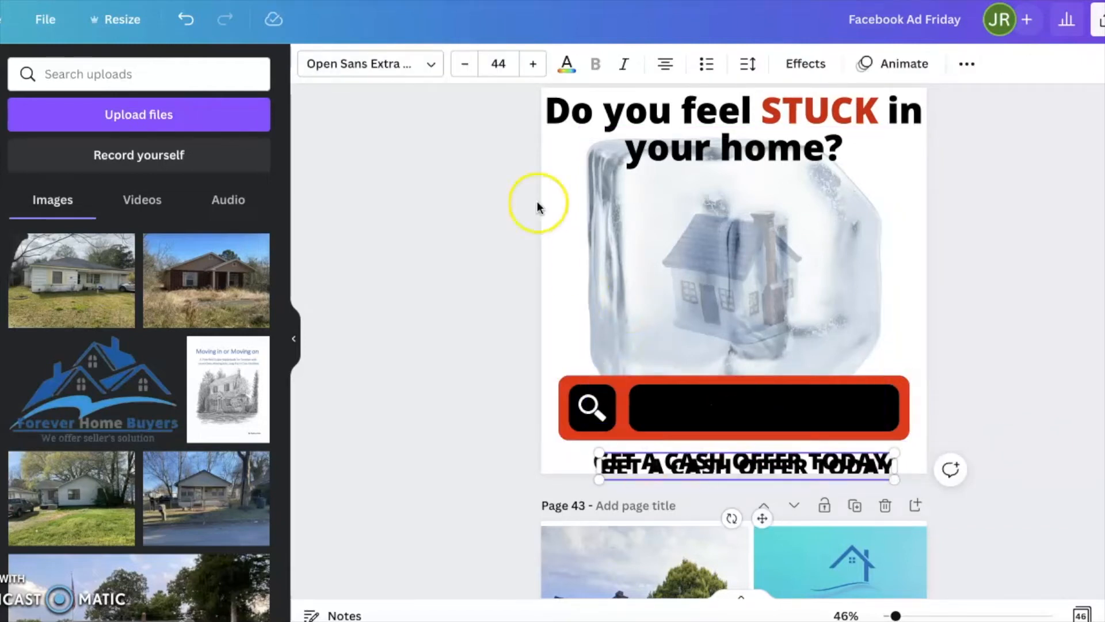
{"action": "left_click", "coordinate": [567, 63]}
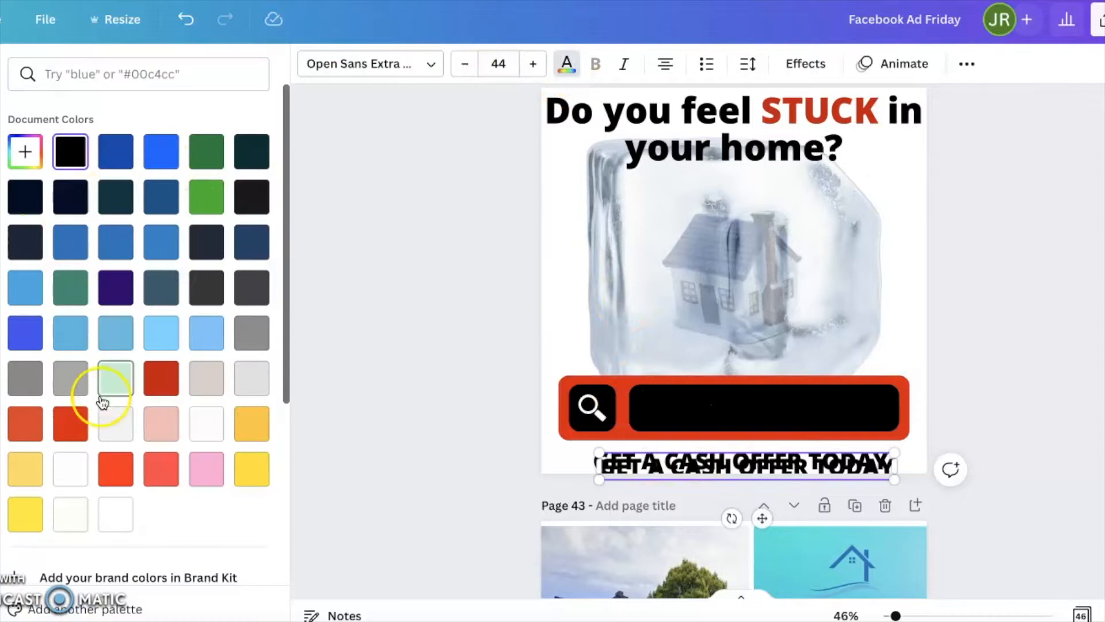
{"action": "left_click", "coordinate": [115, 514]}
{"action": "left_click_drag", "start_coordinate": [762, 518], "coordinate": [770, 459]}
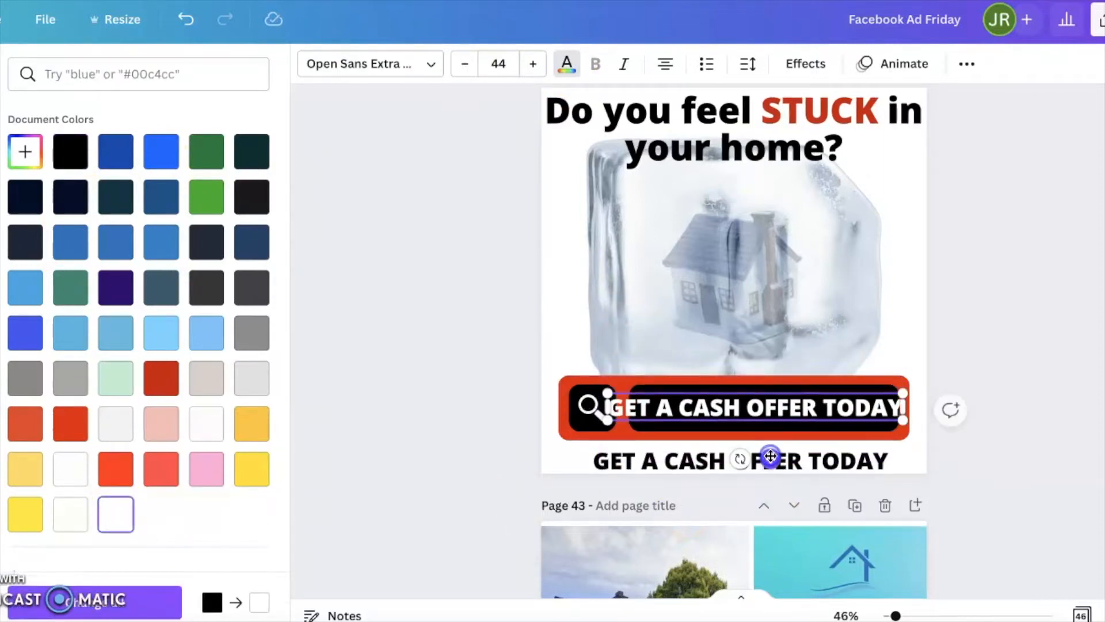
Replace the white text in the search bar with "PROPERTY ADDRESS".
{"action": "double_click", "coordinate": [771, 415]}
{"action": "type", "text": "ENTER P"}
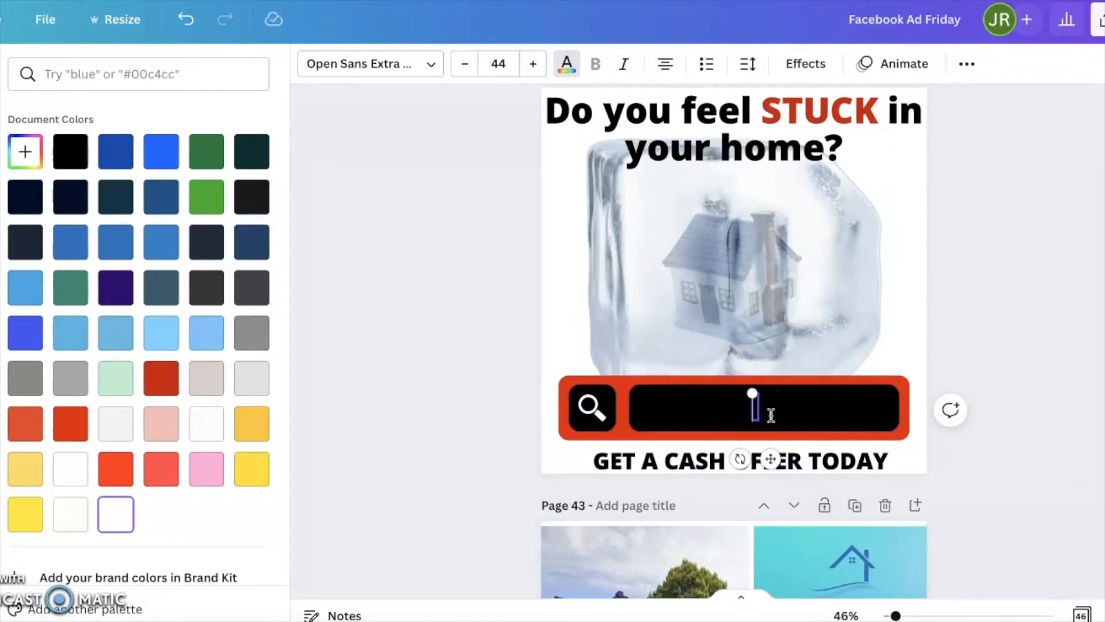
{"action": "type", "text": "DRESS"}
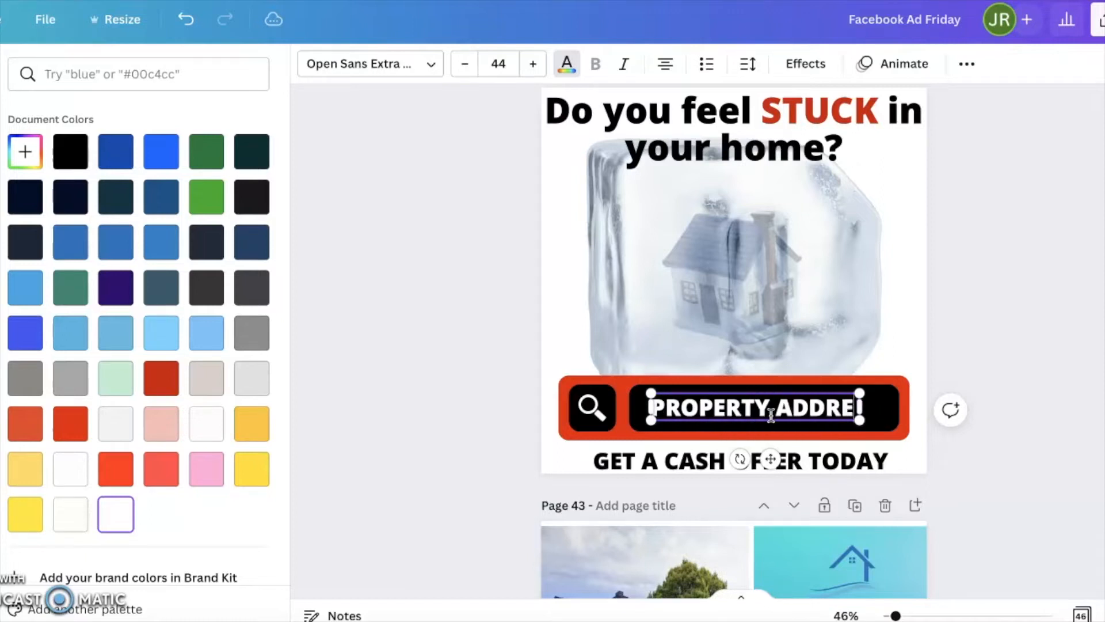
{"action": "left_click", "coordinate": [1058, 380]}
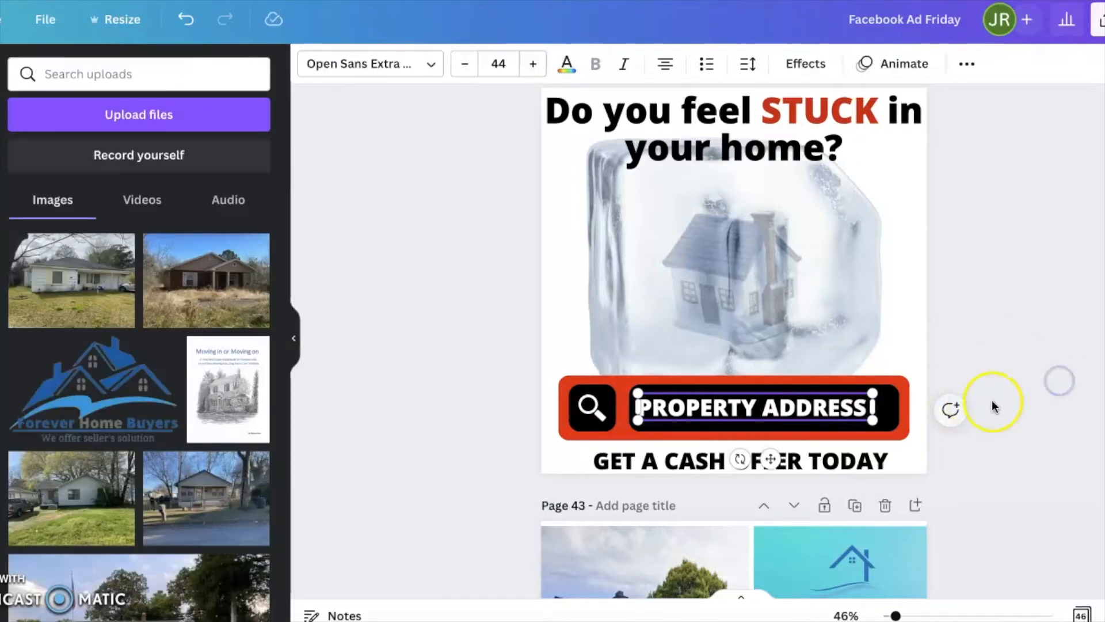
{"action": "left_click", "coordinate": [1076, 419]}
Compare with the search bar on page 34, and center the "PROPERTY ADDRESS" text within the black field on page 42.
{"action": "scroll", "coordinate": [934, 251], "scroll_direction": "up", "scroll_amount": 1}
{"action": "scroll", "coordinate": [934, 252], "scroll_direction": "up", "scroll_amount": 15}
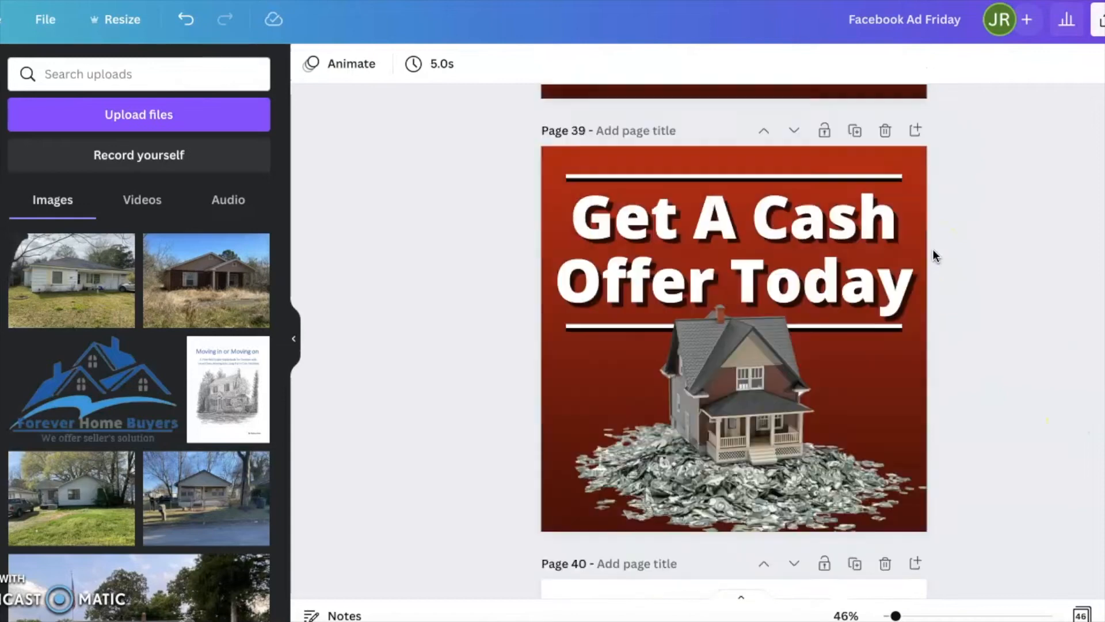
{"action": "scroll", "coordinate": [933, 250], "scroll_direction": "up", "scroll_amount": 10}
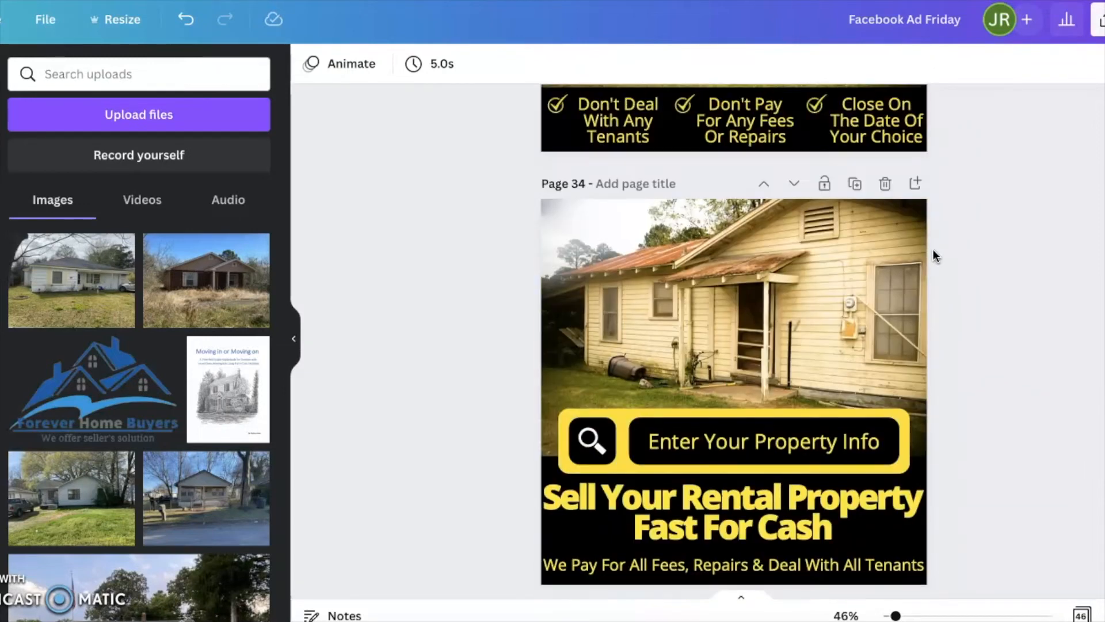
{"action": "scroll", "coordinate": [939, 384], "scroll_direction": "down", "scroll_amount": 18}
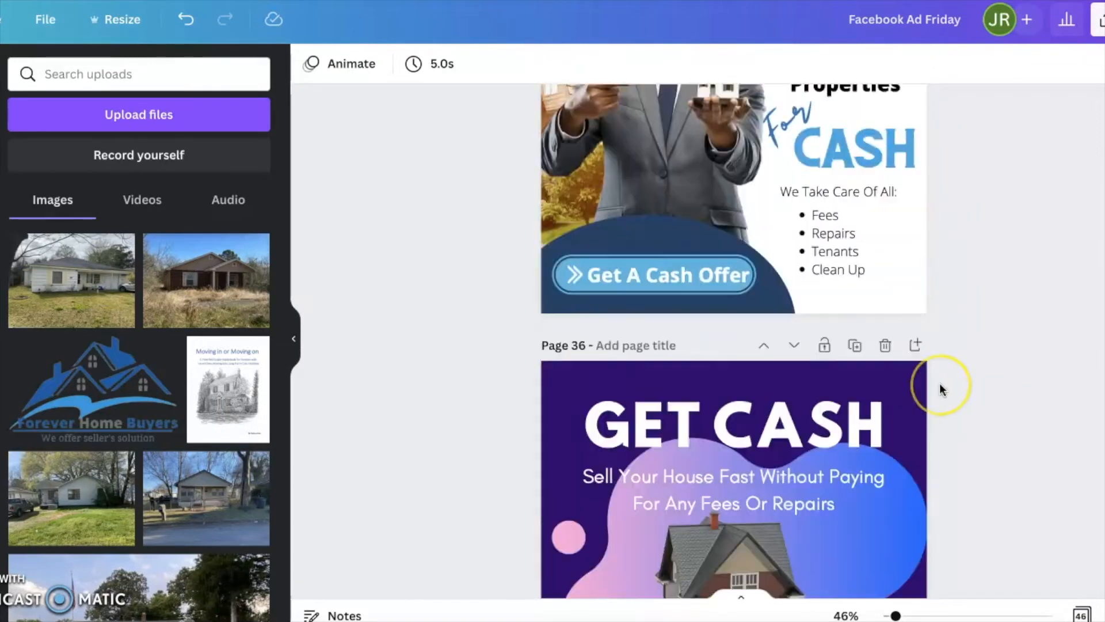
{"action": "scroll", "coordinate": [939, 384], "scroll_direction": "down", "scroll_amount": 9}
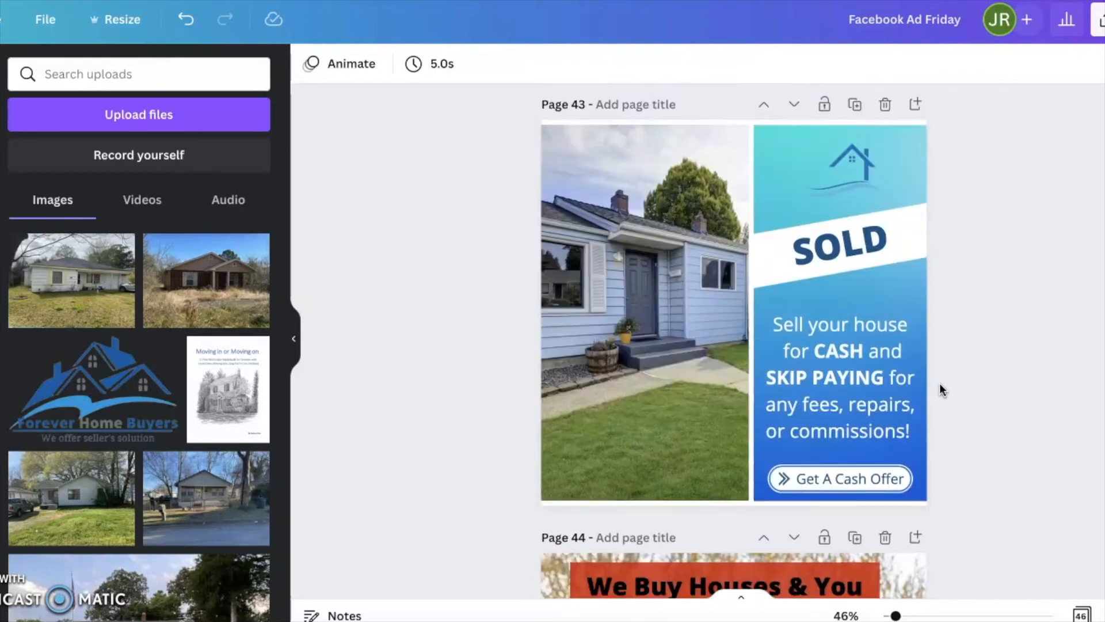
{"action": "scroll", "coordinate": [940, 384], "scroll_direction": "up", "scroll_amount": 2}
{"action": "scroll", "coordinate": [940, 386], "scroll_direction": "up", "scroll_amount": 1}
{"action": "left_click", "coordinate": [841, 353]}
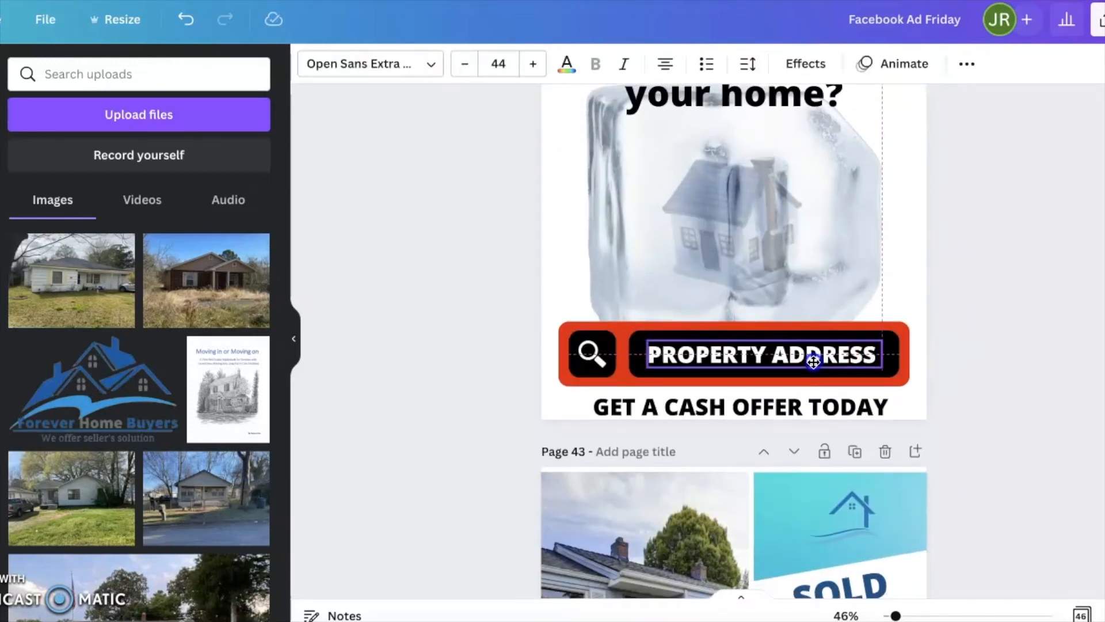
{"action": "left_click", "coordinate": [1006, 327]}
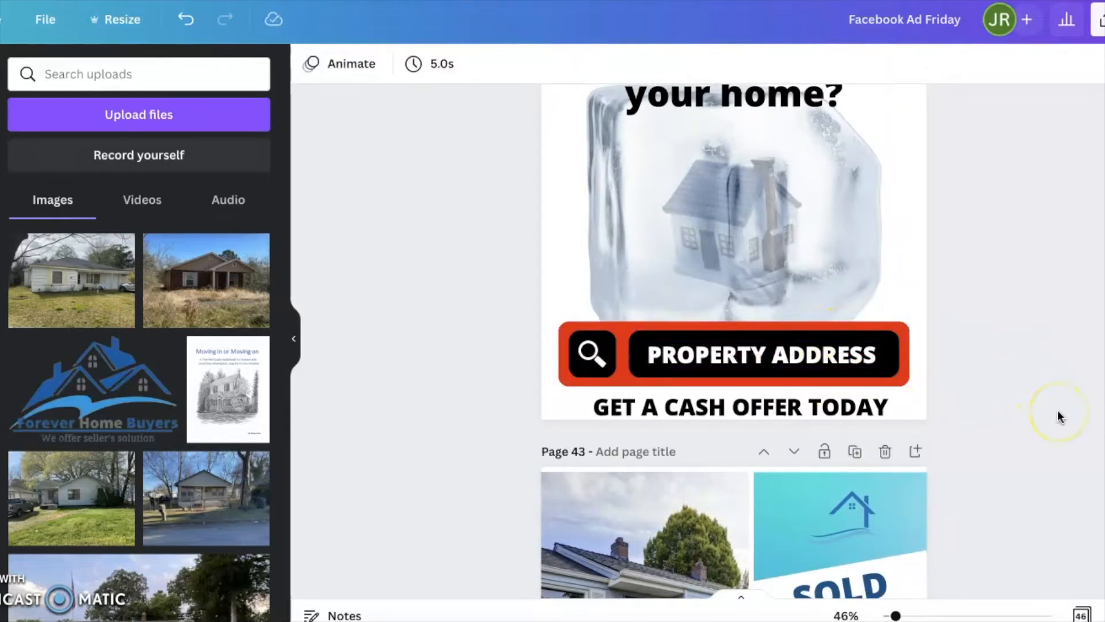
{"action": "left_click", "coordinate": [683, 341]}
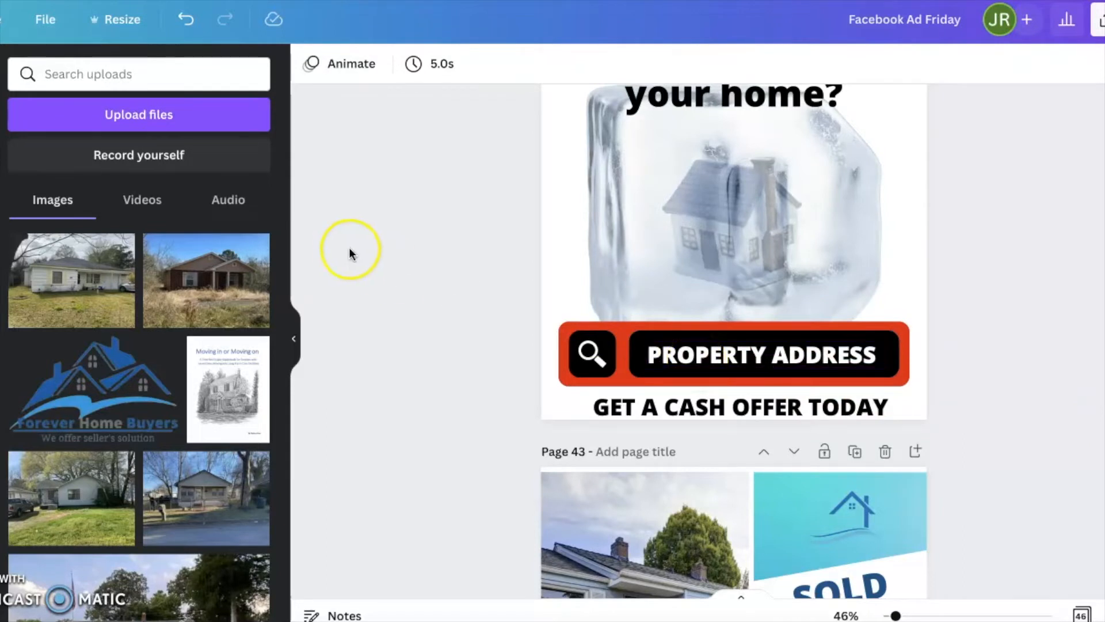
{"action": "scroll", "coordinate": [956, 330], "scroll_direction": "up", "scroll_amount": 4}
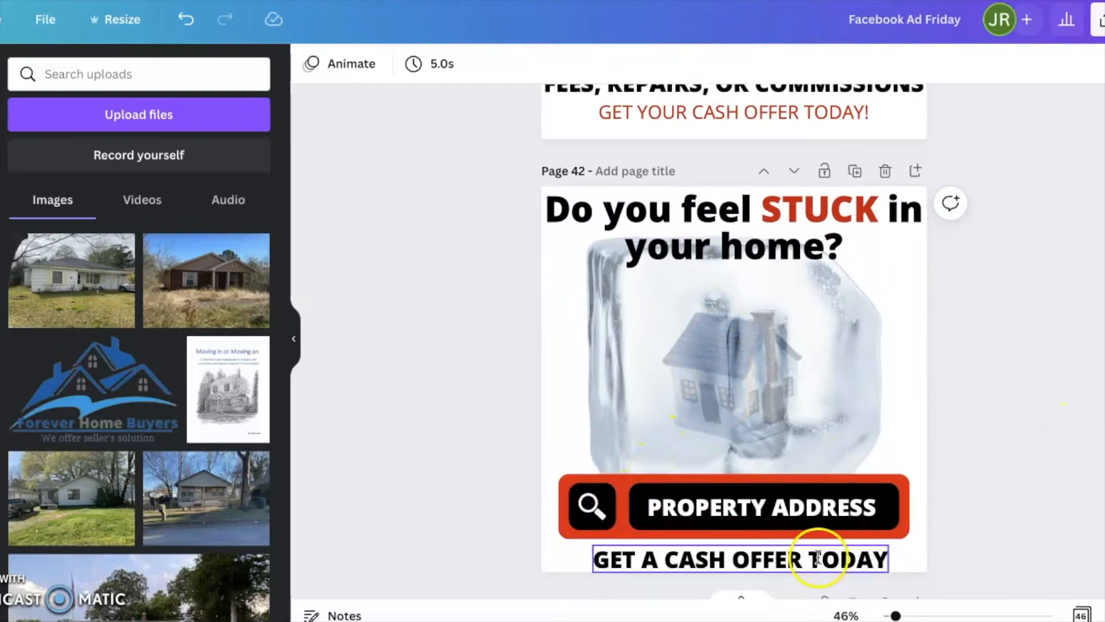
{"action": "scroll", "coordinate": [1039, 401], "scroll_direction": "down", "scroll_amount": 2}
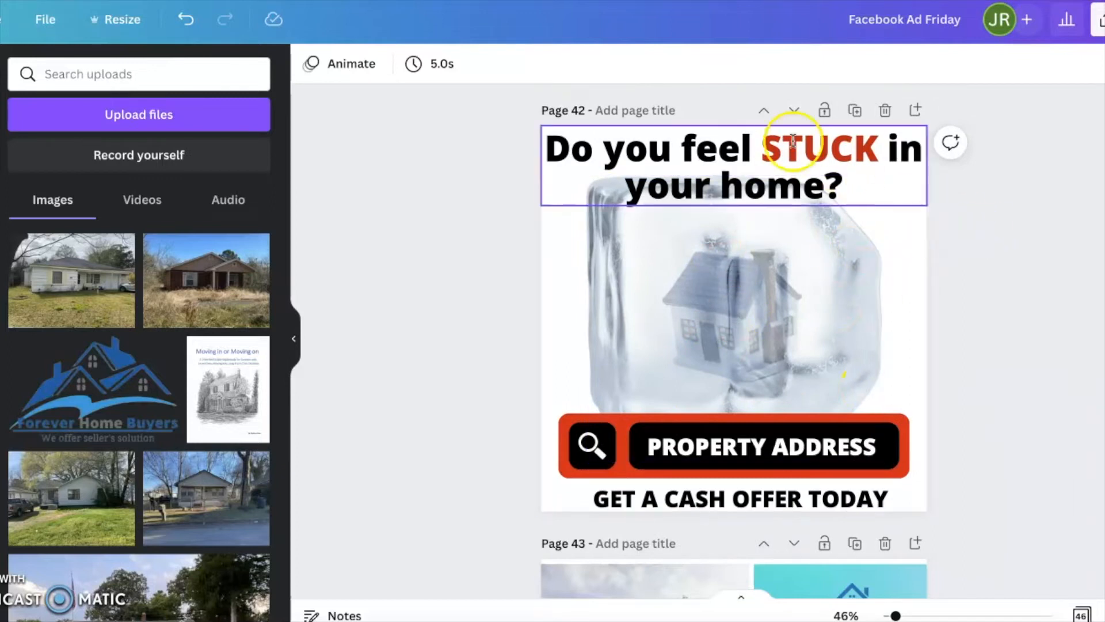
{"action": "scroll", "coordinate": [942, 407], "scroll_direction": "down", "scroll_amount": 20}
{"action": "scroll", "coordinate": [941, 407], "scroll_direction": "up", "scroll_amount": 20}
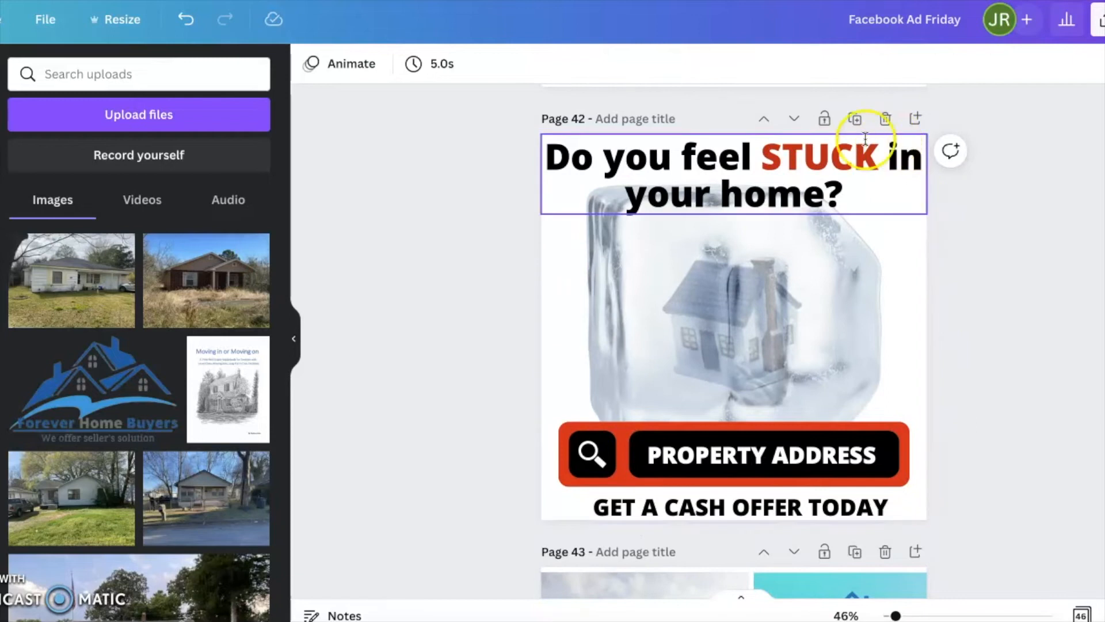
{"action": "left_click", "coordinate": [854, 117]}
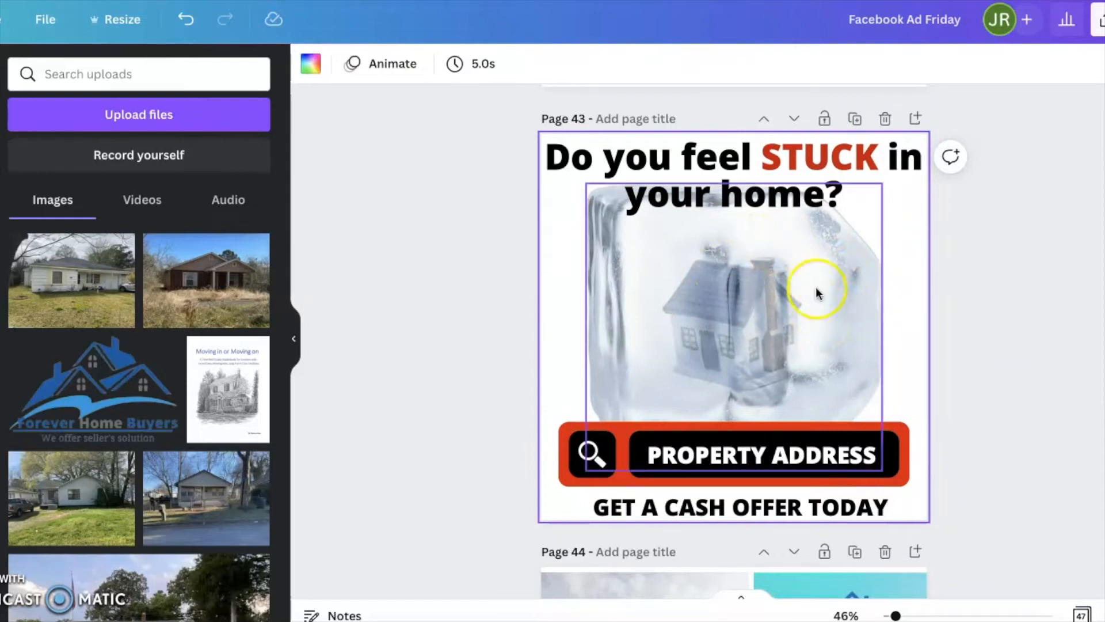
{"action": "left_click", "coordinate": [885, 120]}
Duplicate the "Sell Your Rental Property Fast For Cash" ad on page 34.
{"action": "scroll", "coordinate": [987, 179], "scroll_direction": "up", "scroll_amount": 20}
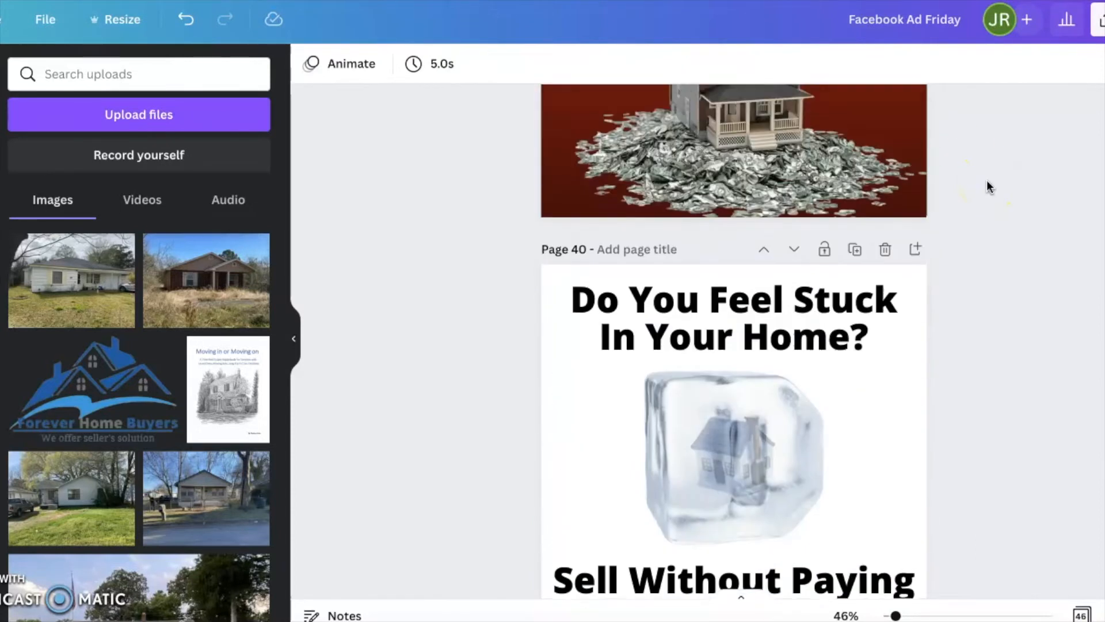
{"action": "scroll", "coordinate": [986, 187], "scroll_direction": "up", "scroll_amount": 20}
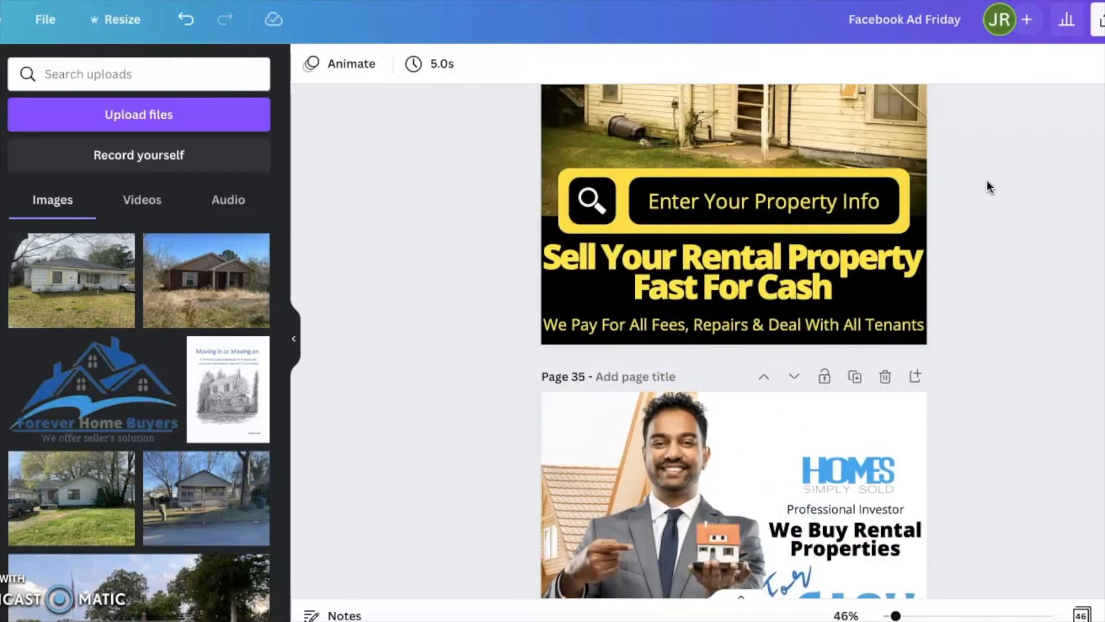
{"action": "scroll", "coordinate": [986, 183], "scroll_direction": "up", "scroll_amount": 2}
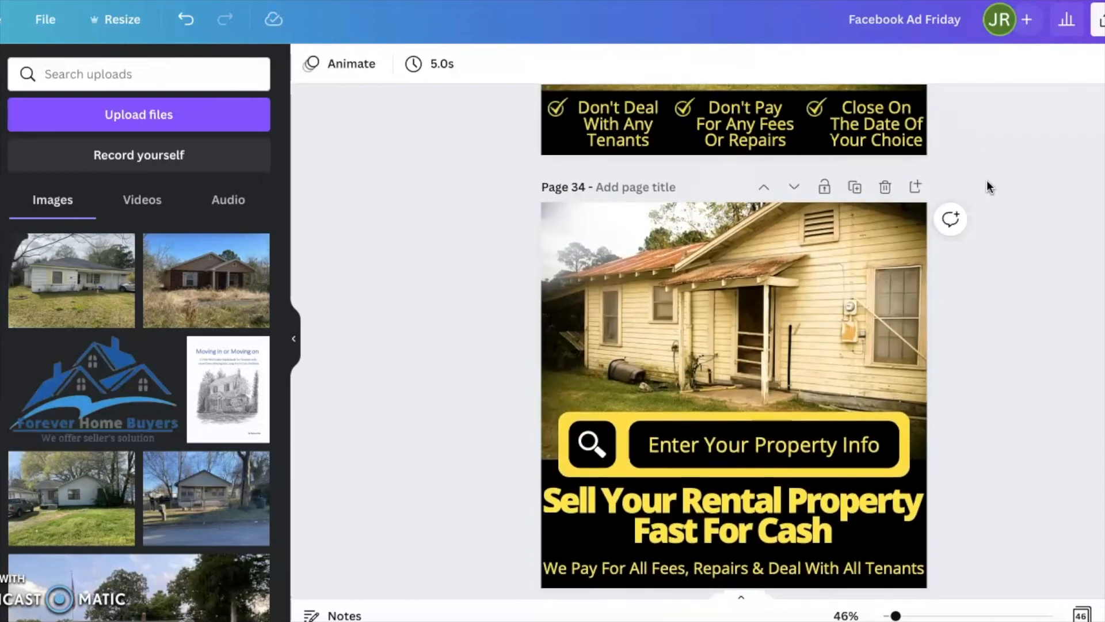
{"action": "left_click", "coordinate": [857, 187]}
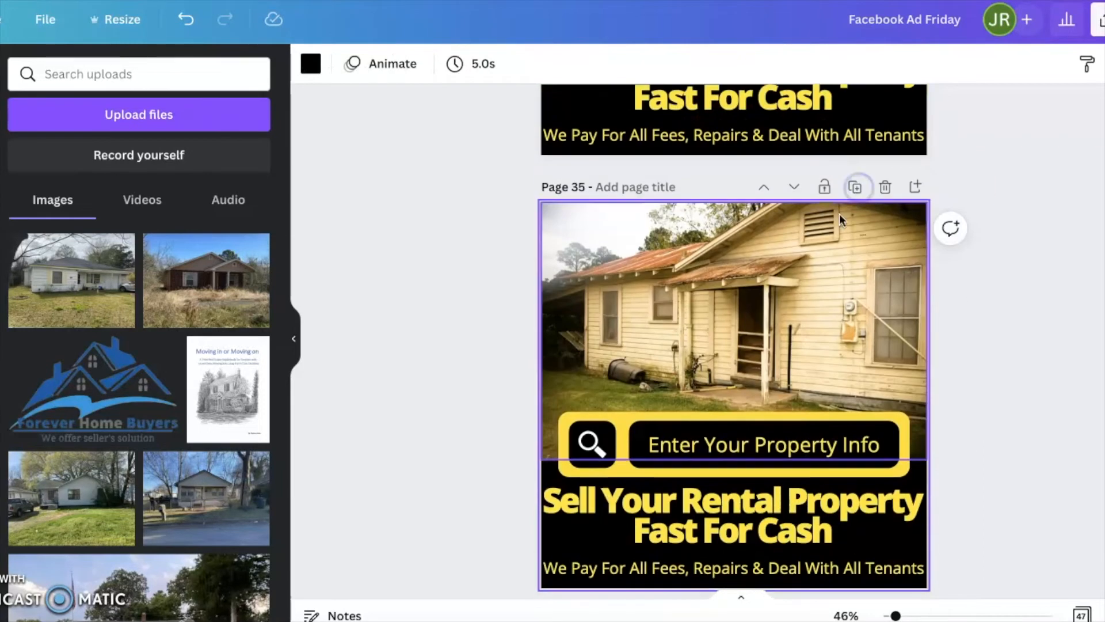
Move the duplicated rental property ad to the end of the design and delete the blank page just above it.
{"action": "left_click", "coordinate": [794, 193]}
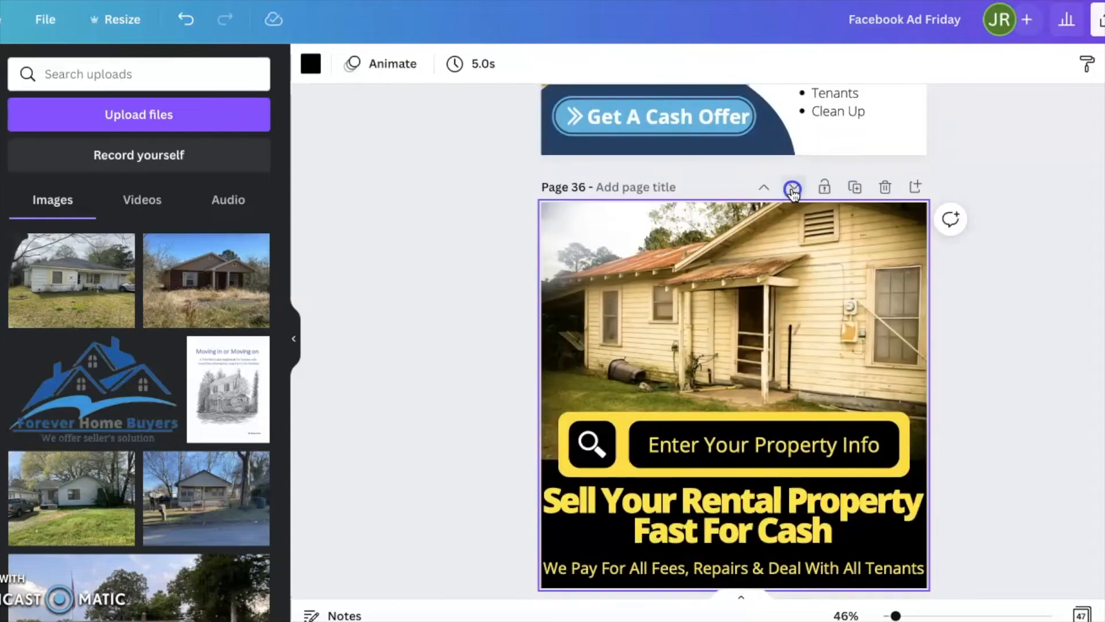
{"action": "left_click", "coordinate": [793, 193]}
{"action": "left_click", "coordinate": [793, 193]}
{"action": "left_click", "coordinate": [793, 193]}
{"action": "left_click", "coordinate": [794, 193]}
{"action": "left_click", "coordinate": [793, 193]}
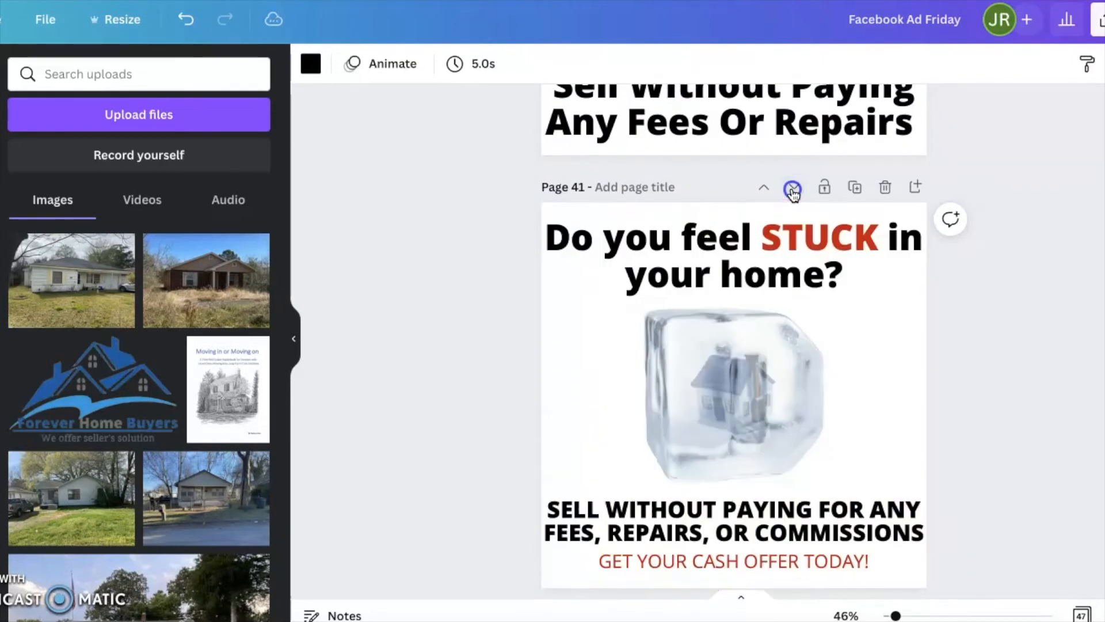
{"action": "left_click", "coordinate": [794, 193]}
{"action": "left_click", "coordinate": [793, 193]}
{"action": "left_click", "coordinate": [793, 192]}
{"action": "left_click", "coordinate": [793, 193]}
{"action": "left_click", "coordinate": [793, 193]}
{"action": "left_click", "coordinate": [794, 193]}
{"action": "scroll", "coordinate": [1000, 277], "scroll_direction": "up", "scroll_amount": 7}
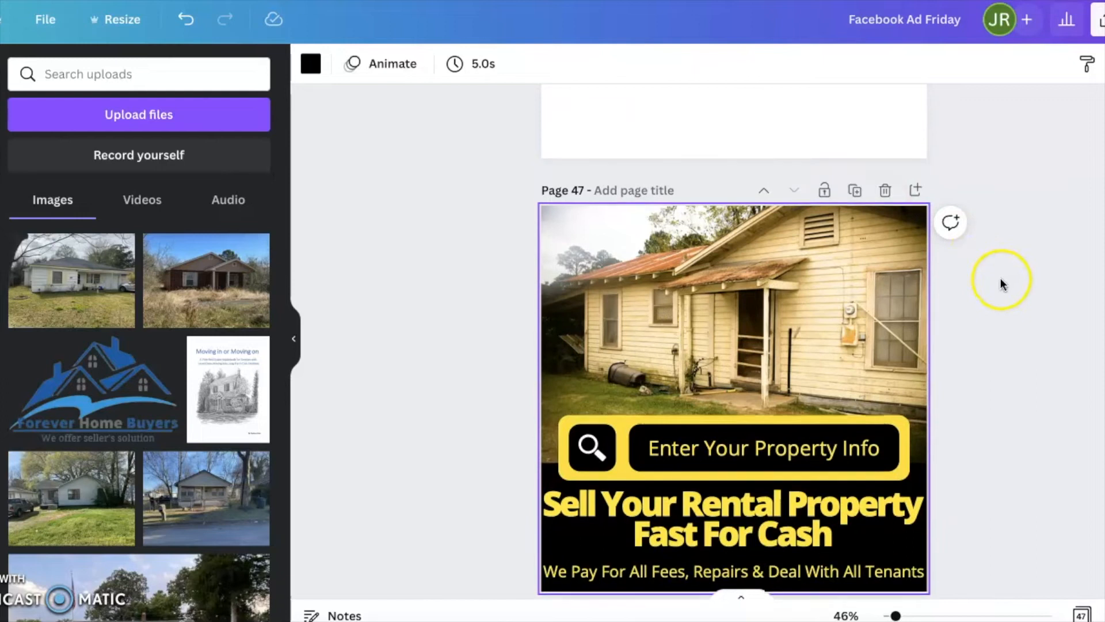
{"action": "left_click", "coordinate": [885, 151]}
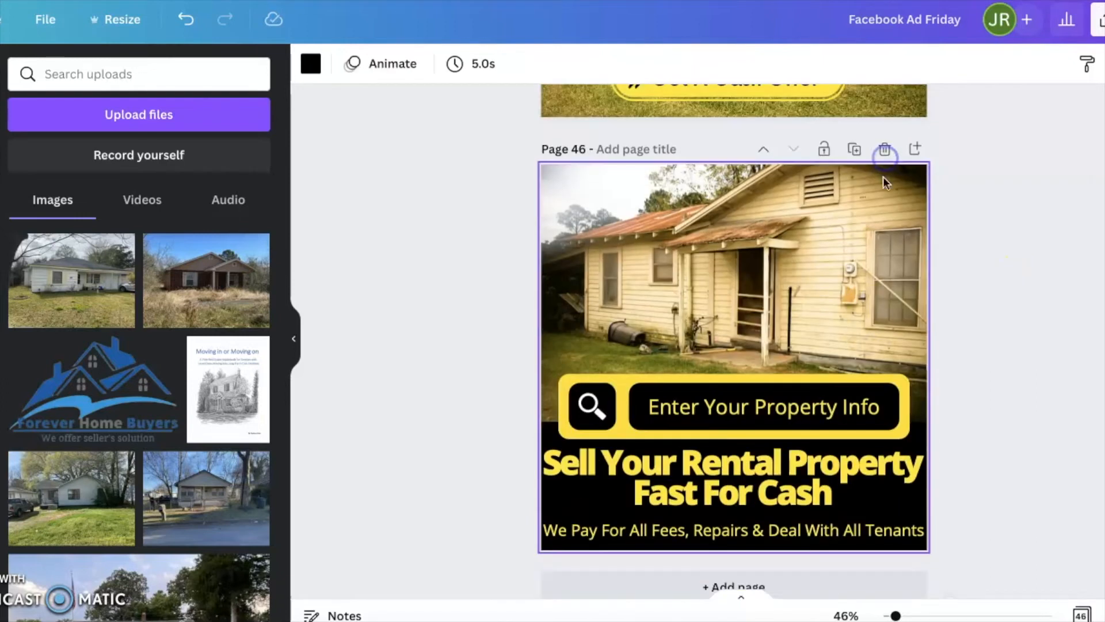
Search the photo library for "realtor".
{"action": "left_click", "coordinate": [112, 75]}
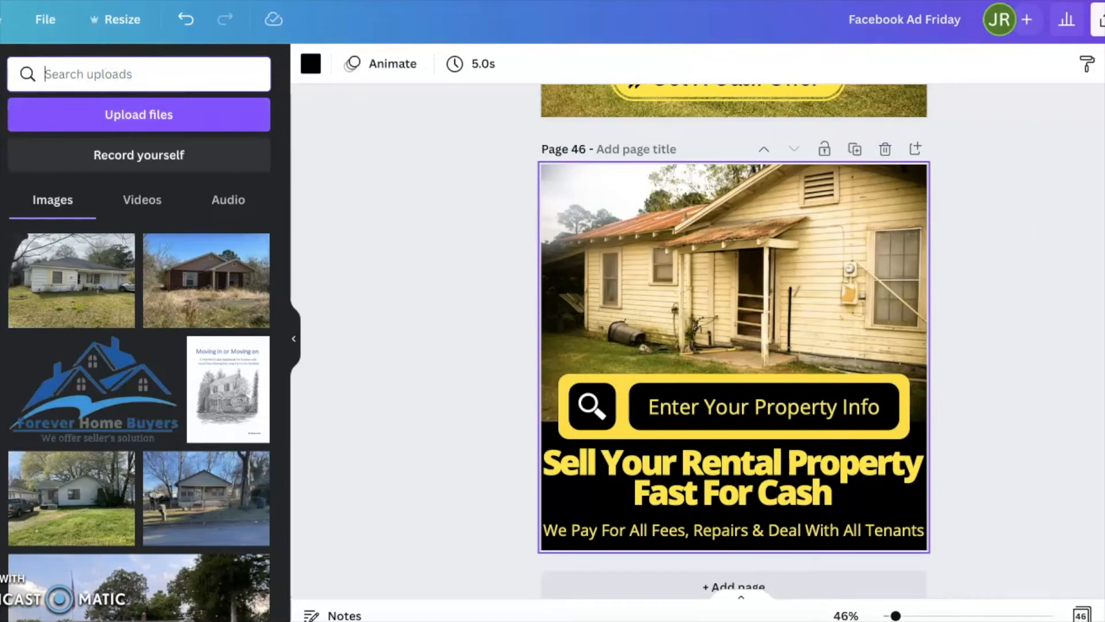
{"action": "left_click", "coordinate": [112, 69]}
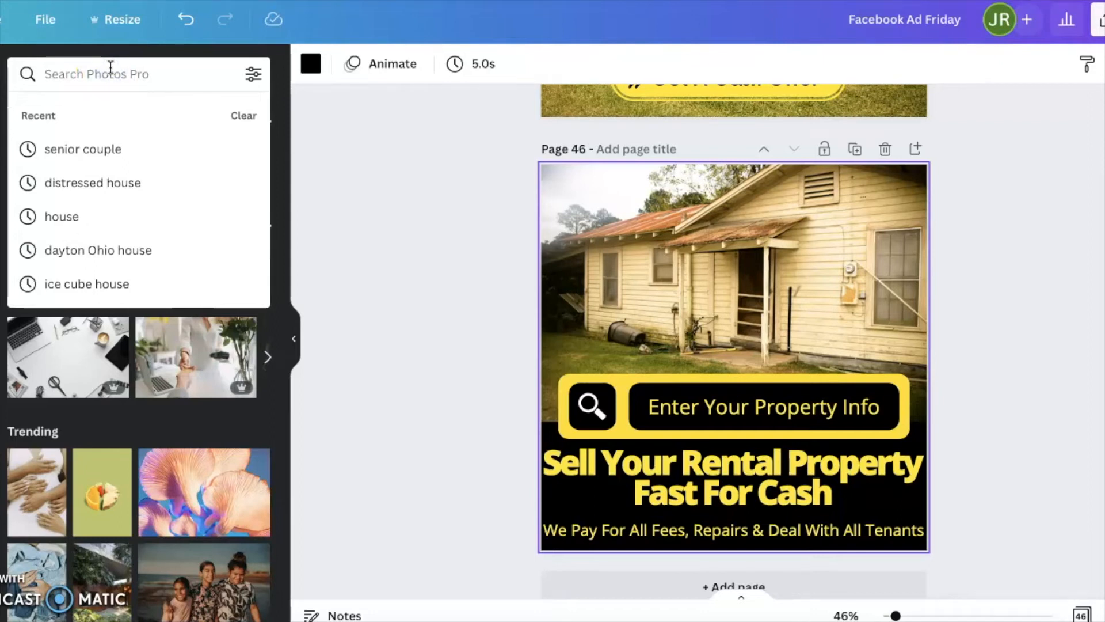
{"action": "type", "text": "realtor"}
{"action": "key", "text": "Return"}
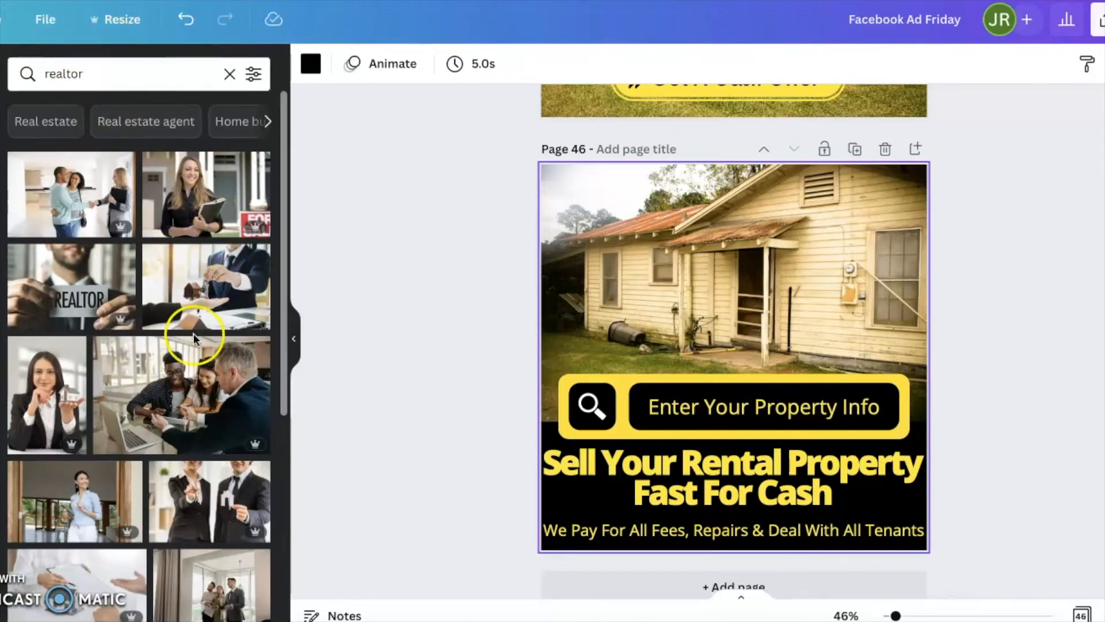
Search the photo library for "real estate investor" instead.
{"action": "left_click", "coordinate": [140, 77]}
{"action": "key", "text": "BackSpace"}
{"action": "key", "text": "BackSpace"}
{"action": "key", "text": "BackSpace"}
{"action": "type", "text": "estate investor"}
{"action": "key", "text": "Return"}
{"action": "left_click", "coordinate": [114, 87]}
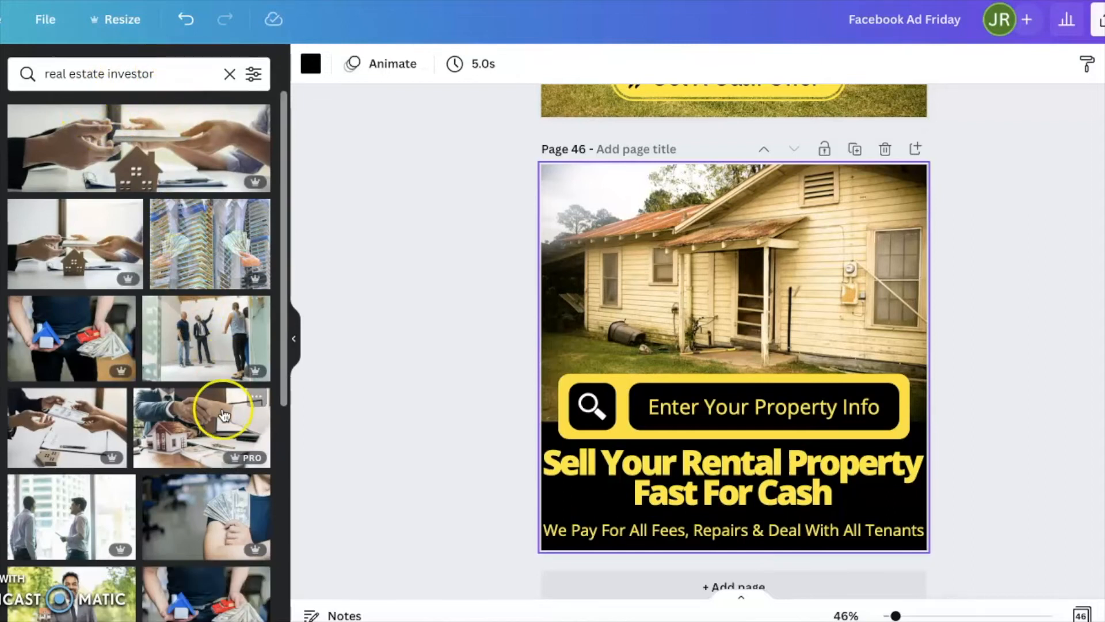
Replace the house photo in the page 46 ad with the picture of a bearded man in a black jacket holding a folder.
{"action": "scroll", "coordinate": [222, 412], "scroll_direction": "down", "scroll_amount": 2}
{"action": "scroll", "coordinate": [224, 413], "scroll_direction": "down", "scroll_amount": 6}
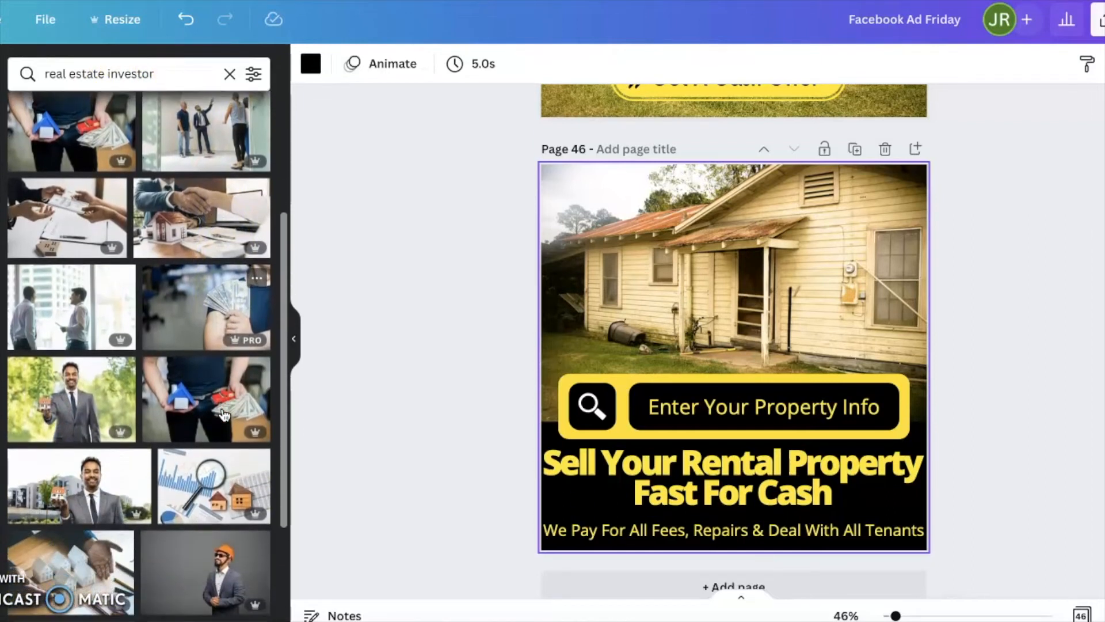
{"action": "scroll", "coordinate": [229, 397], "scroll_direction": "down", "scroll_amount": 6}
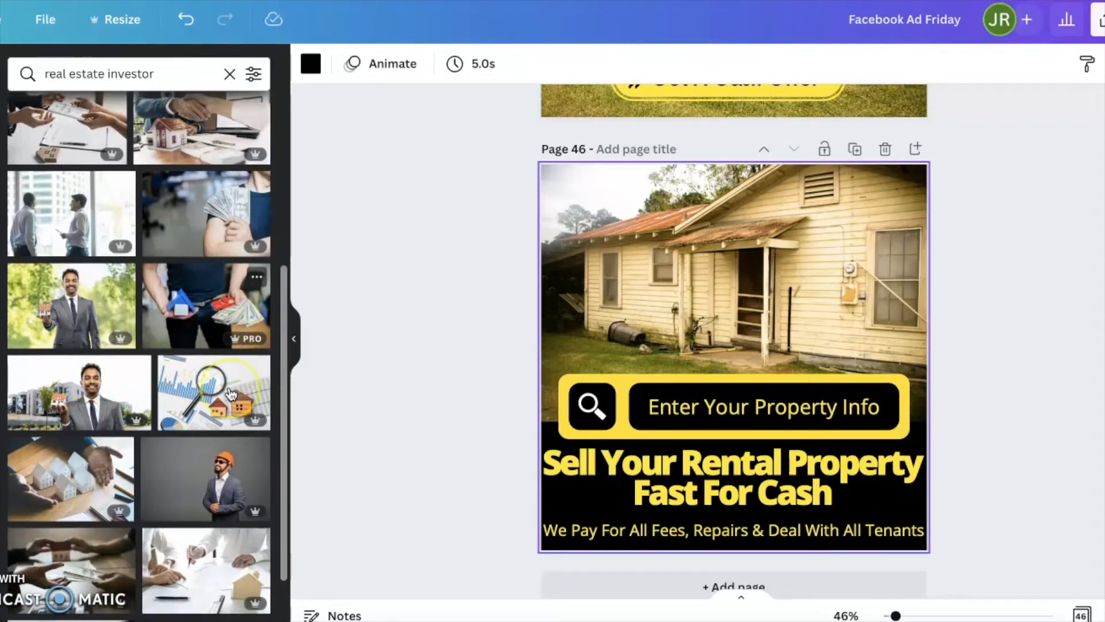
{"action": "scroll", "coordinate": [230, 394], "scroll_direction": "down", "scroll_amount": 8}
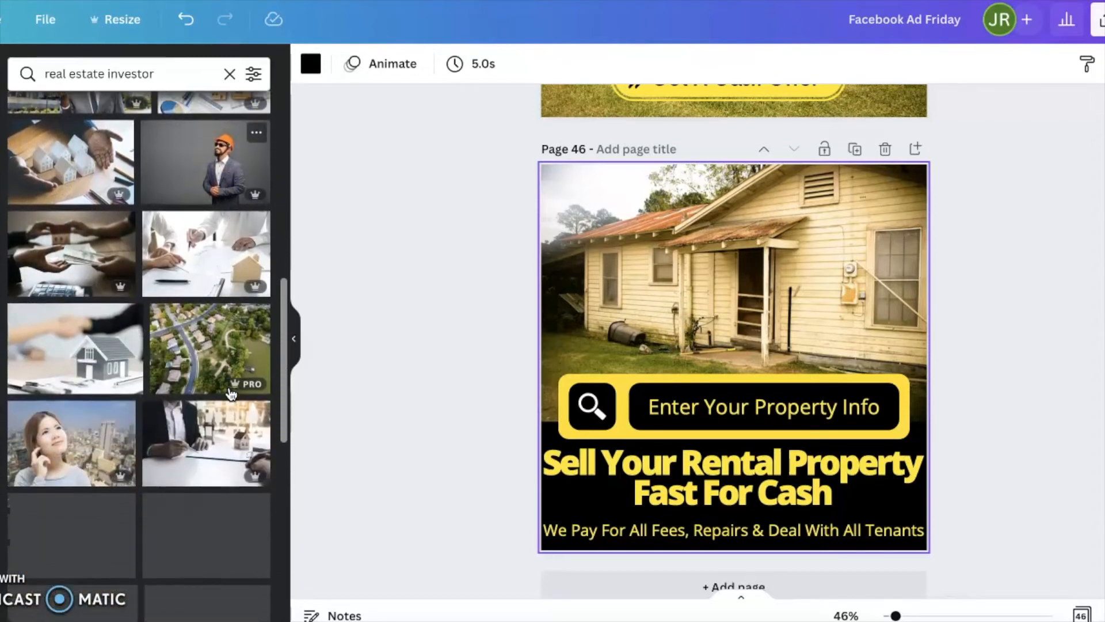
{"action": "scroll", "coordinate": [230, 394], "scroll_direction": "down", "scroll_amount": 12}
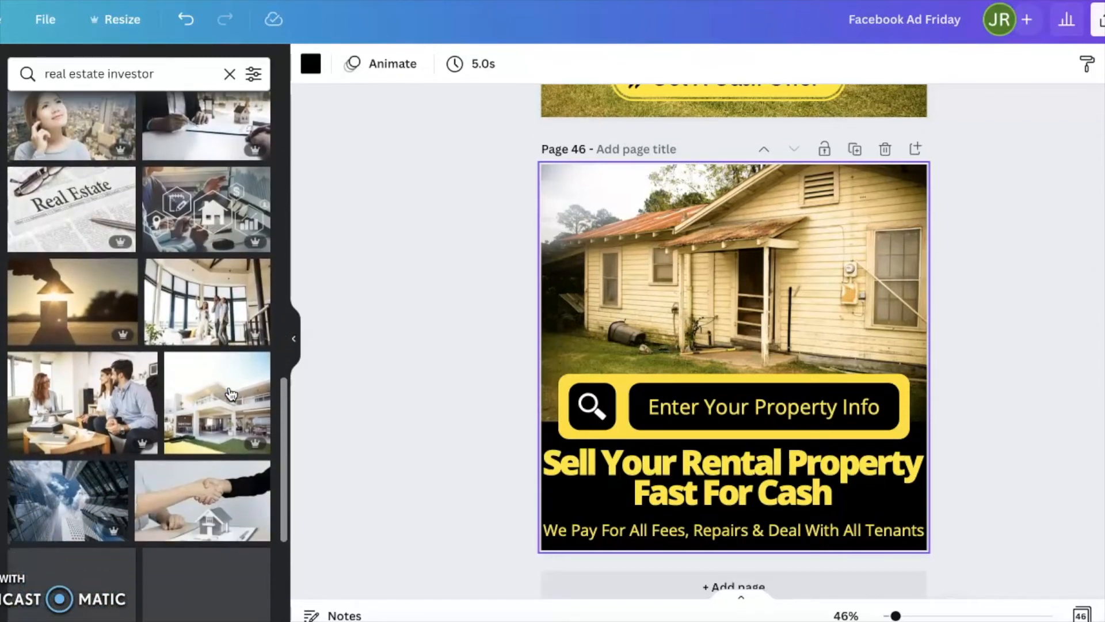
{"action": "scroll", "coordinate": [230, 394], "scroll_direction": "down", "scroll_amount": 8}
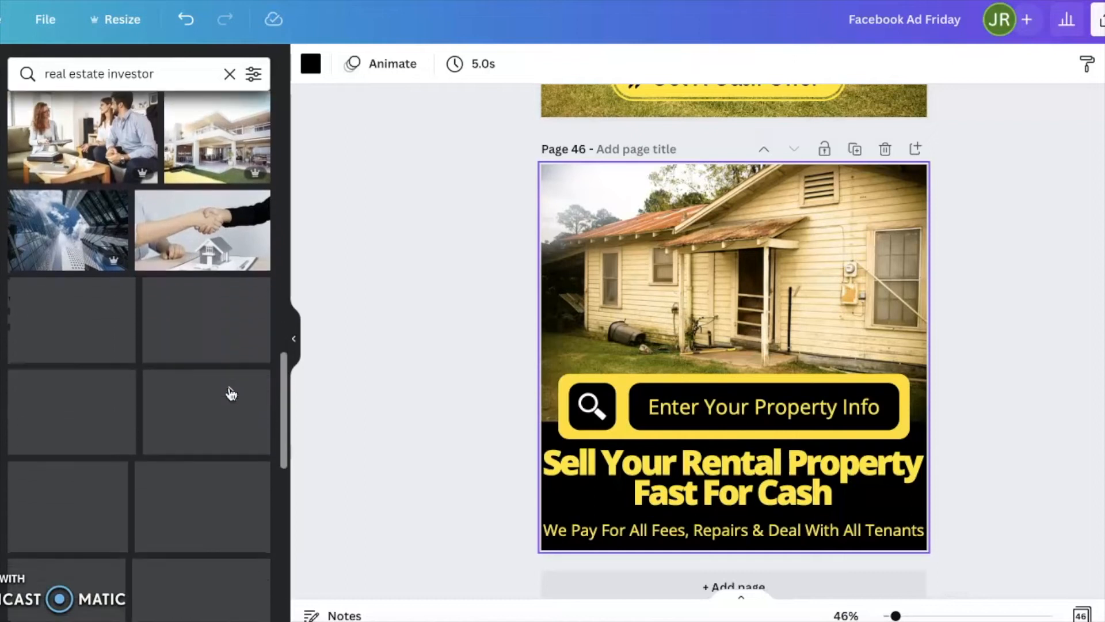
{"action": "scroll", "coordinate": [231, 394], "scroll_direction": "down", "scroll_amount": 12}
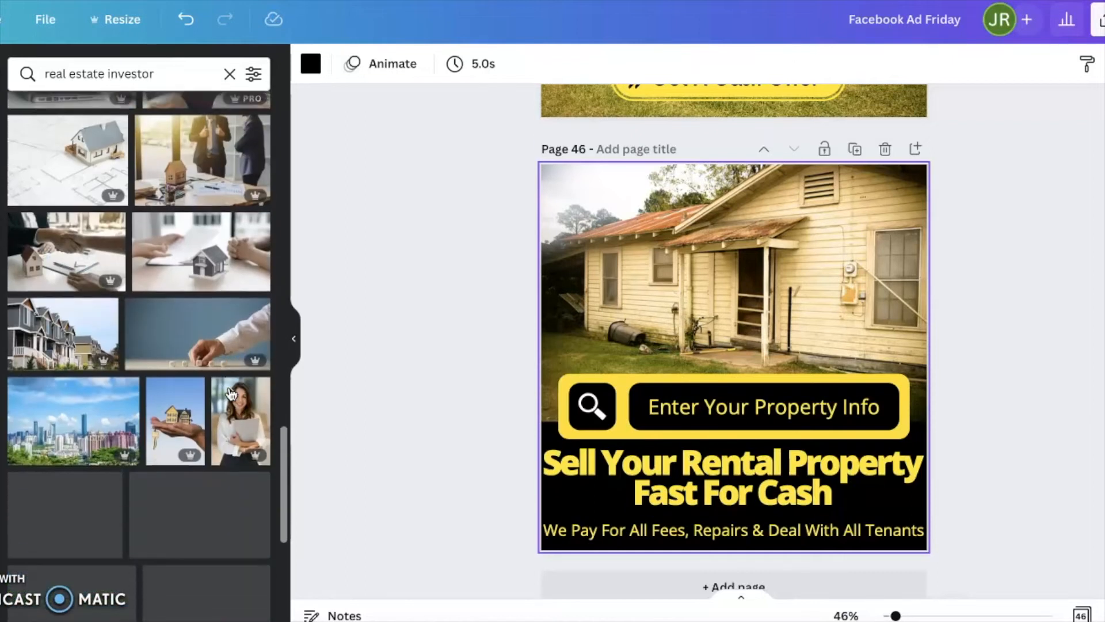
{"action": "scroll", "coordinate": [230, 395], "scroll_direction": "down", "scroll_amount": 7}
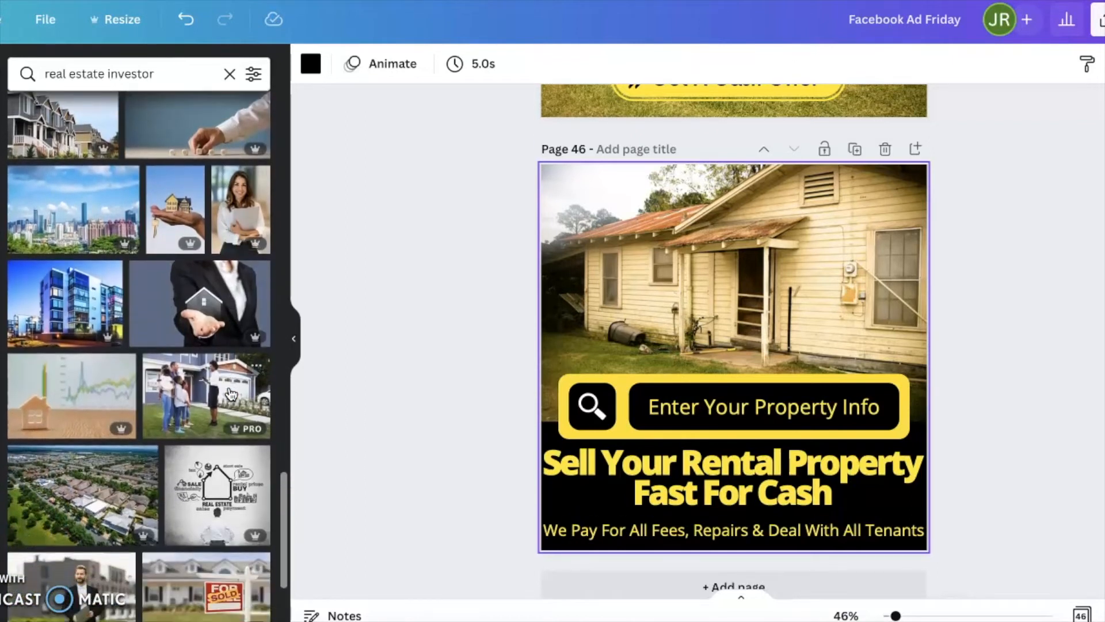
{"action": "scroll", "coordinate": [230, 394], "scroll_direction": "down", "scroll_amount": 3}
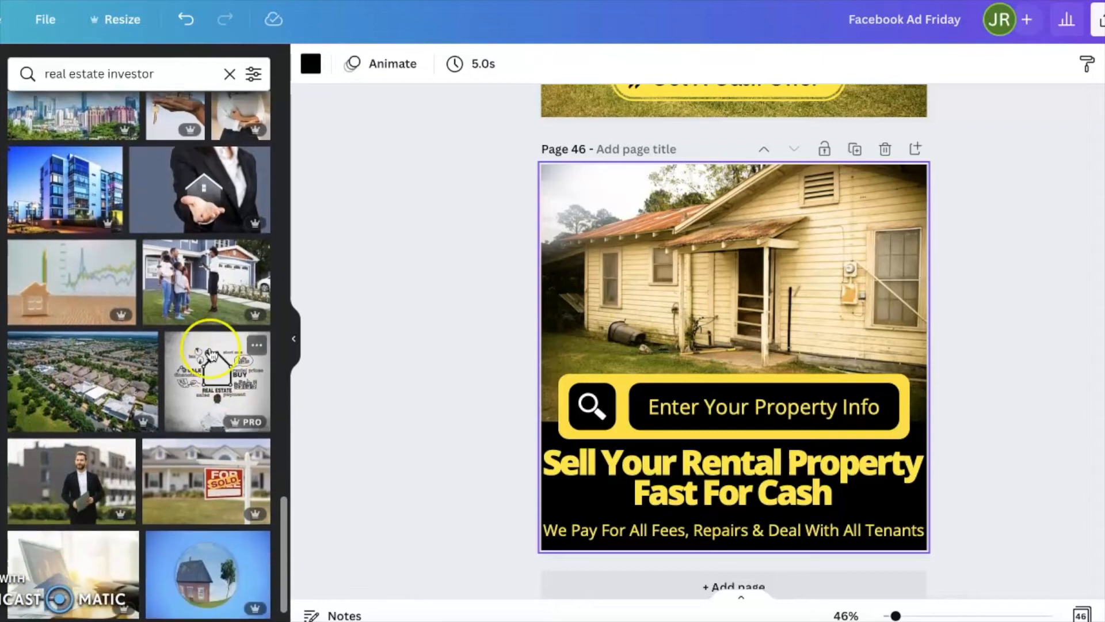
{"action": "scroll", "coordinate": [153, 247], "scroll_direction": "up", "scroll_amount": 2}
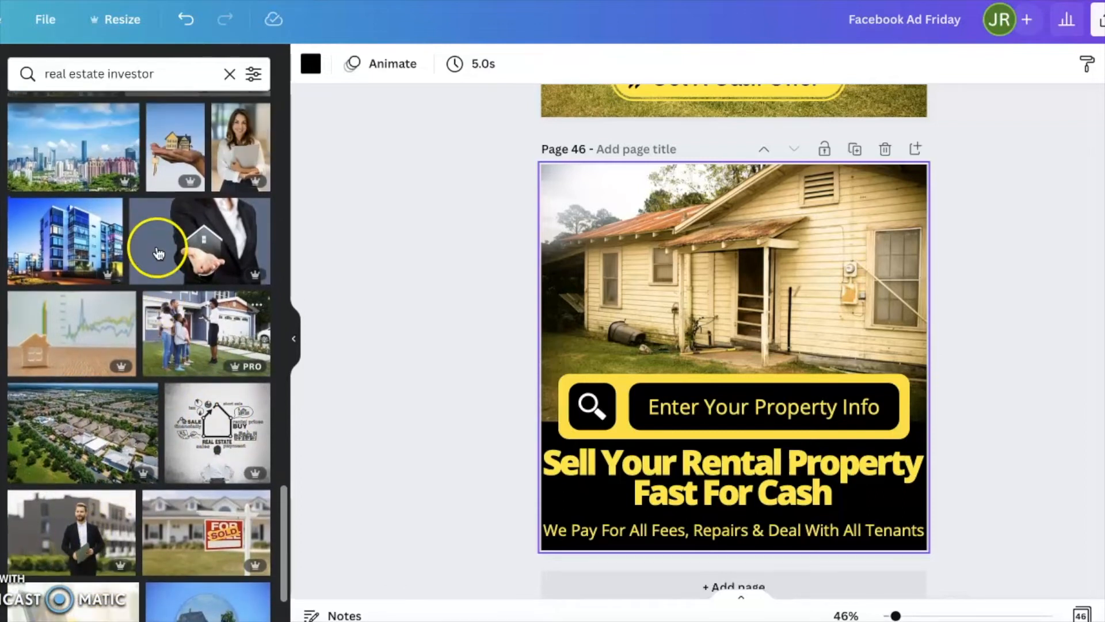
{"action": "left_click_drag", "start_coordinate": [69, 525], "coordinate": [557, 282]}
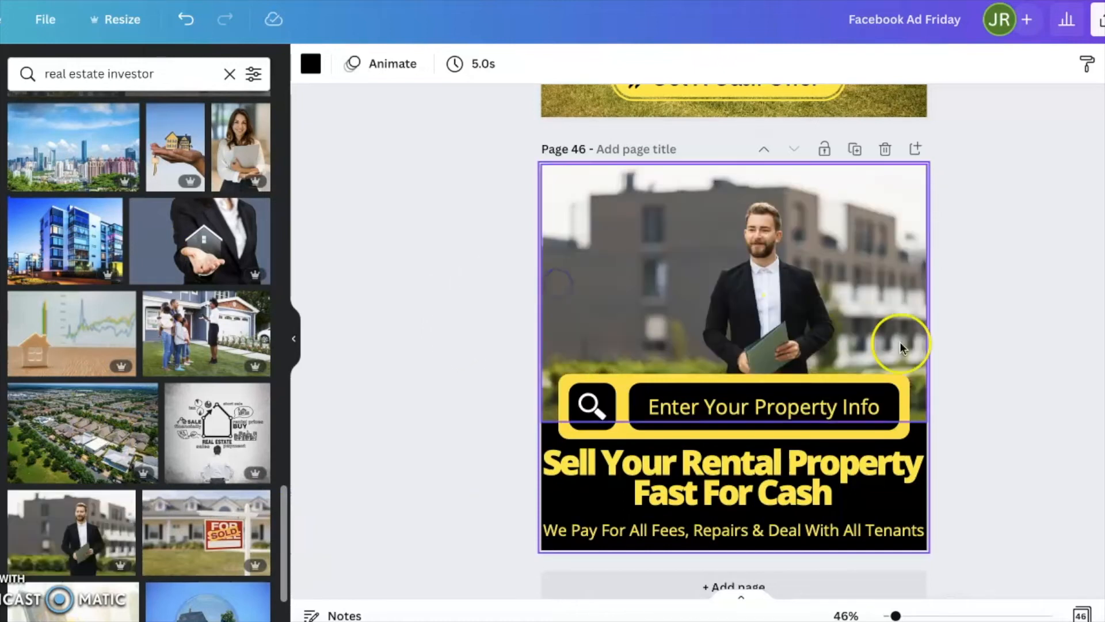
{"action": "left_click", "coordinate": [1050, 368]}
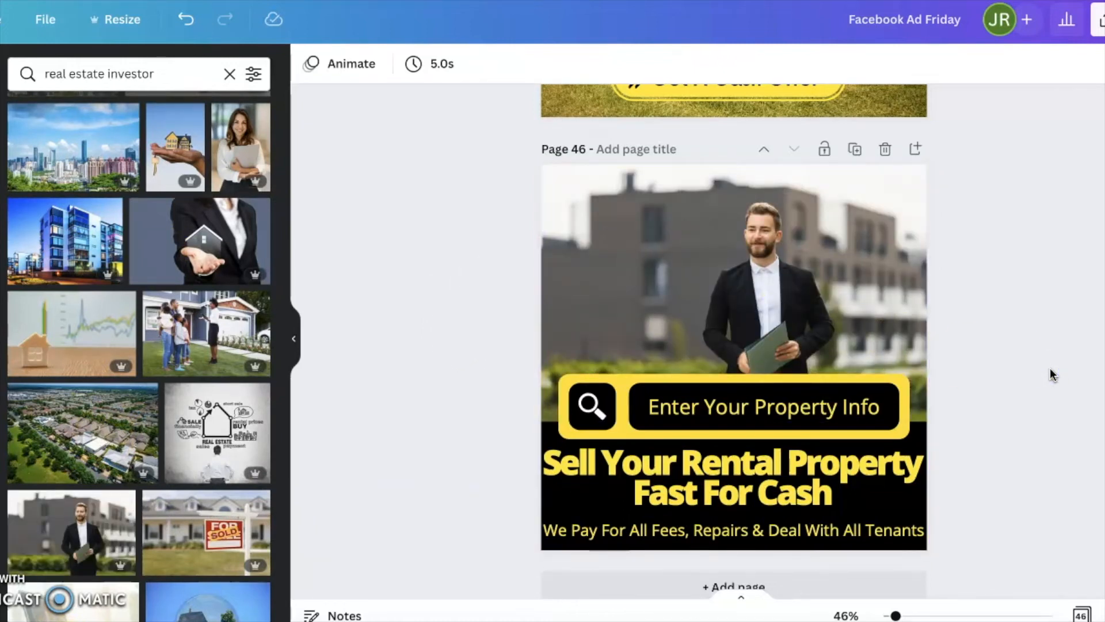
Look through the remaining real estate investor photos for another background for the ad.
{"action": "scroll", "coordinate": [100, 406], "scroll_direction": "down", "scroll_amount": 5}
{"action": "scroll", "coordinate": [103, 410], "scroll_direction": "down", "scroll_amount": 3}
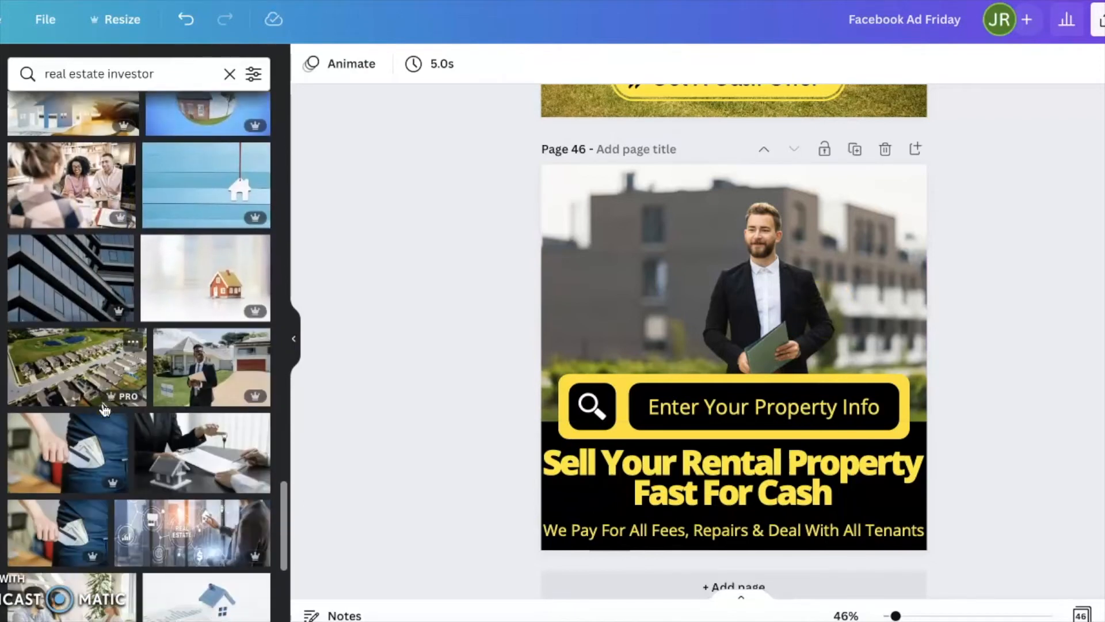
{"action": "left_click_drag", "start_coordinate": [180, 337], "coordinate": [196, 357]}
{"action": "scroll", "coordinate": [190, 437], "scroll_direction": "down", "scroll_amount": 5}
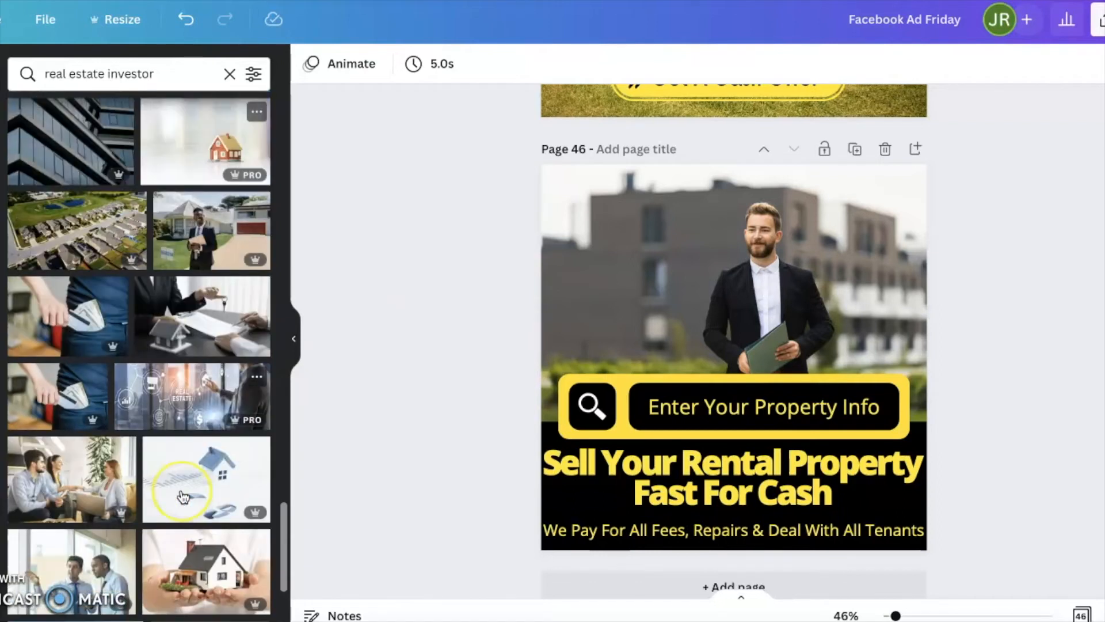
{"action": "scroll", "coordinate": [208, 323], "scroll_direction": "down", "scroll_amount": 10}
{"action": "scroll", "coordinate": [208, 323], "scroll_direction": "down", "scroll_amount": 10}
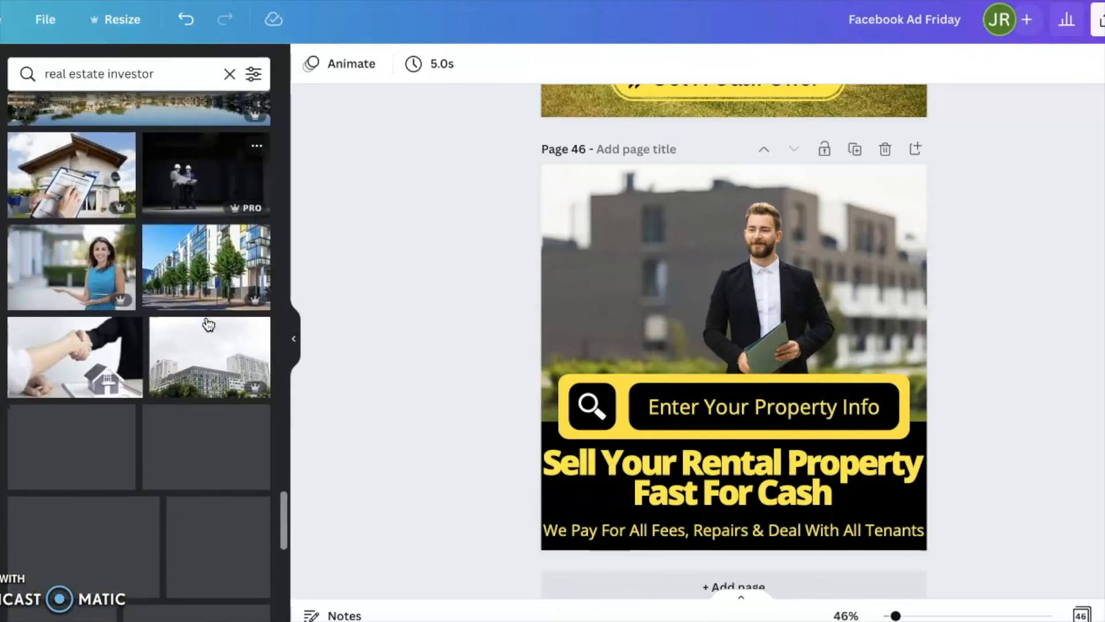
{"action": "scroll", "coordinate": [209, 324], "scroll_direction": "down", "scroll_amount": 5}
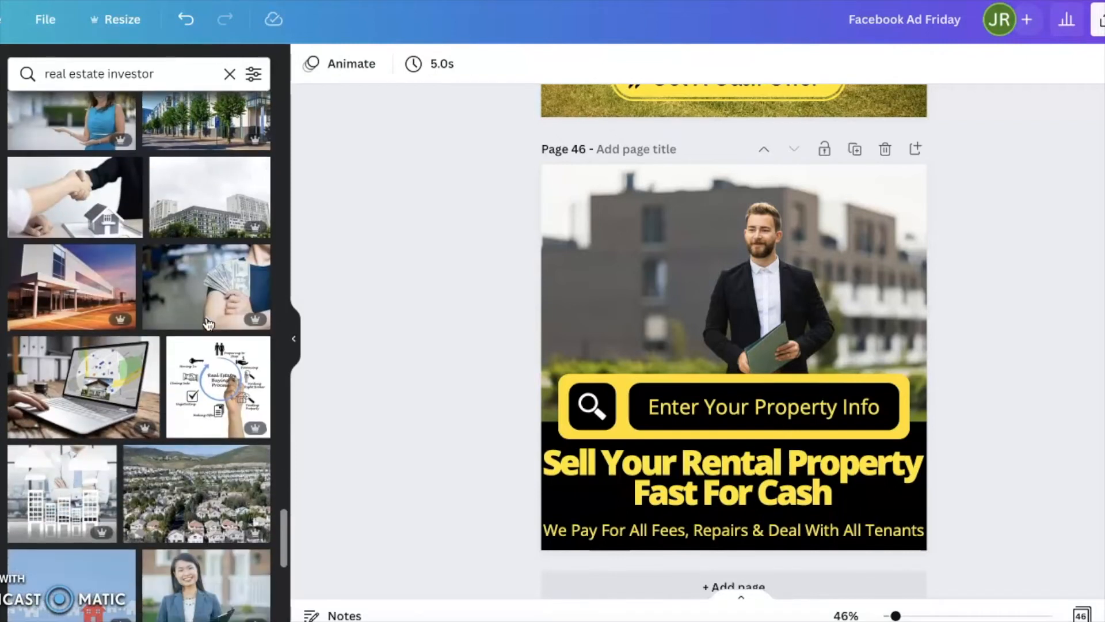
{"action": "scroll", "coordinate": [208, 324], "scroll_direction": "down", "scroll_amount": 4}
{"action": "scroll", "coordinate": [208, 324], "scroll_direction": "down", "scroll_amount": 3}
{"action": "scroll", "coordinate": [208, 323], "scroll_direction": "down", "scroll_amount": 1}
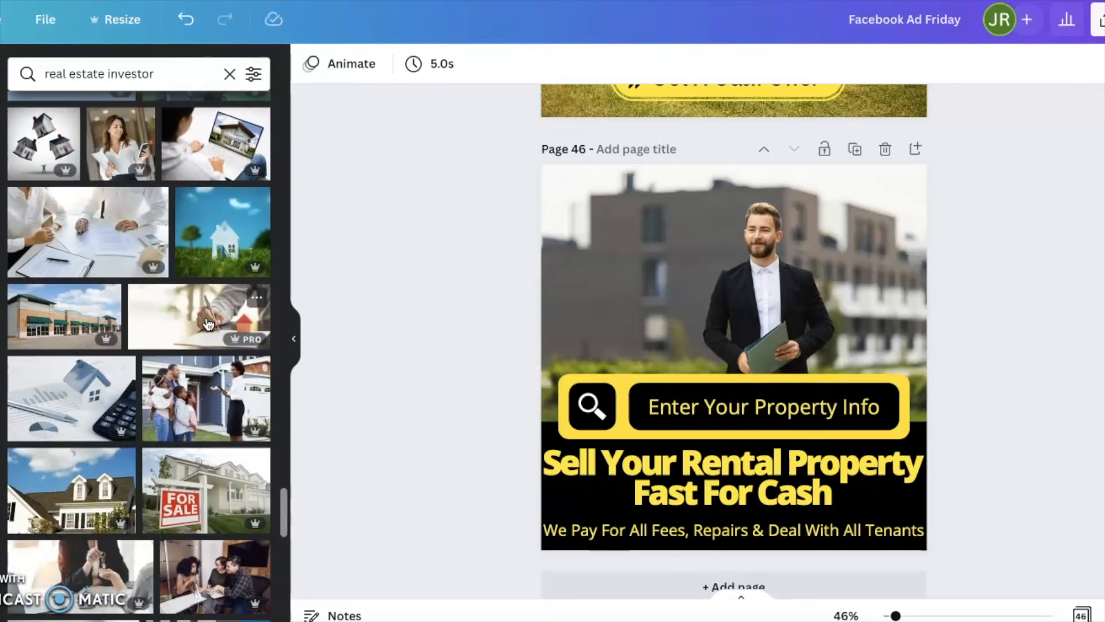
{"action": "scroll", "coordinate": [209, 323], "scroll_direction": "down", "scroll_amount": 4}
{"action": "scroll", "coordinate": [208, 324], "scroll_direction": "down", "scroll_amount": 8}
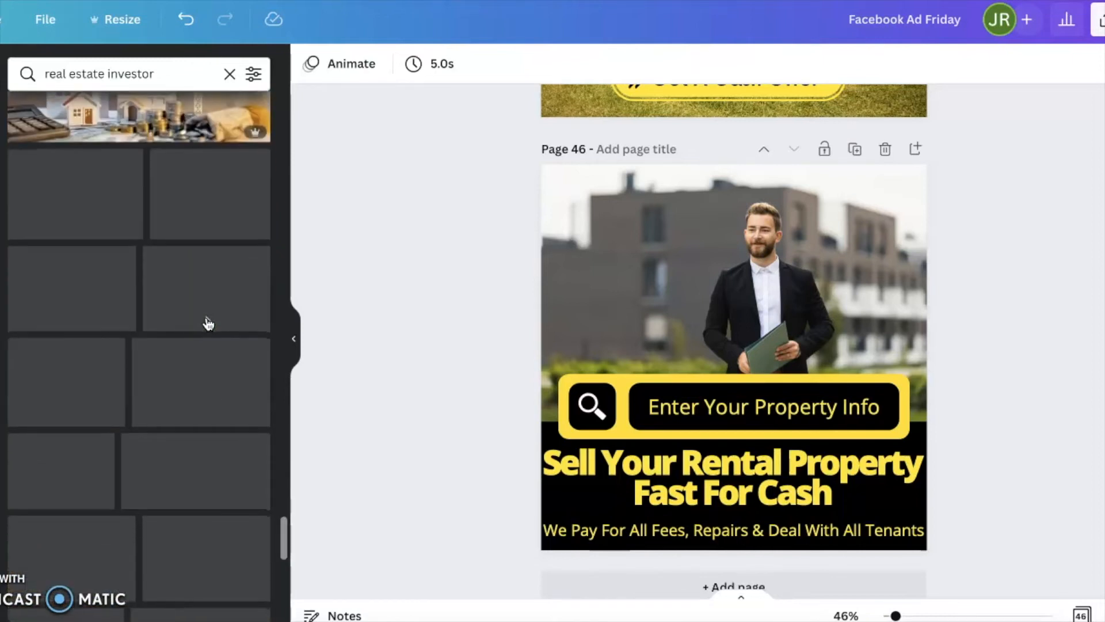
Search the photos for "we buy houses" and set the yellow "We Buy Houses Fast" sign photo as the page 46 ad's background.
{"action": "triple_click", "coordinate": [167, 73]}
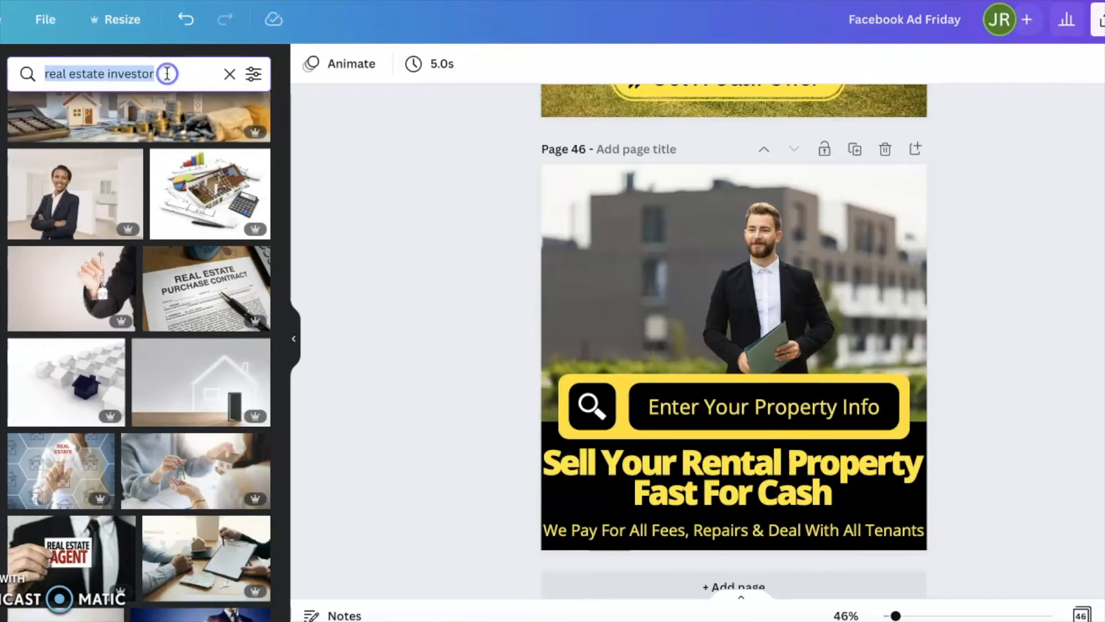
{"action": "type", "text": "we bu"}
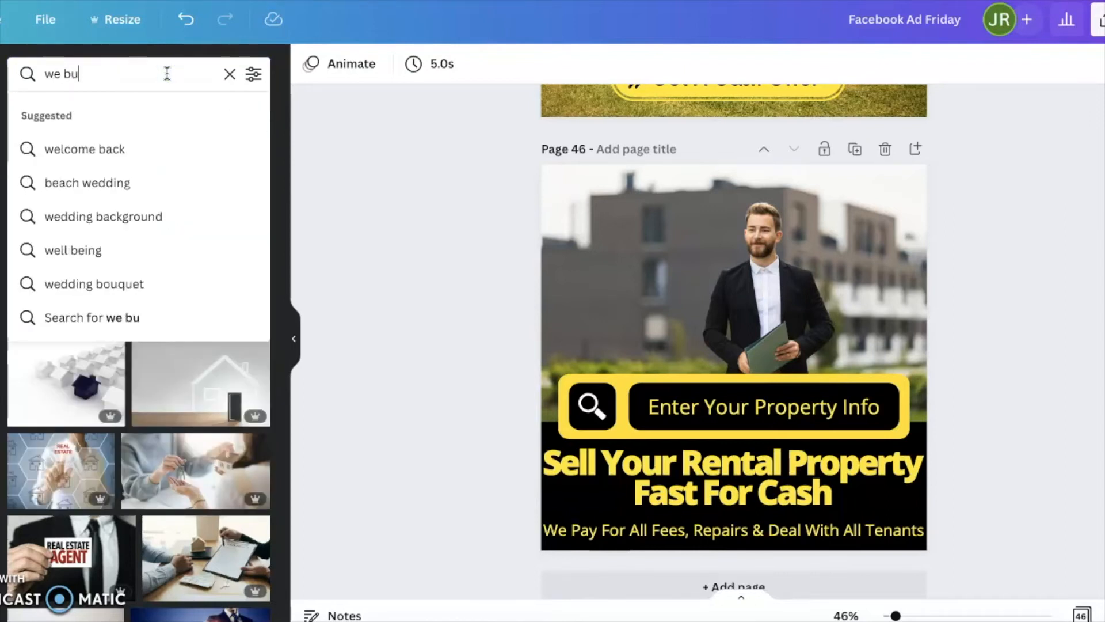
{"action": "type", "text": "y houses"}
{"action": "key", "text": "Return"}
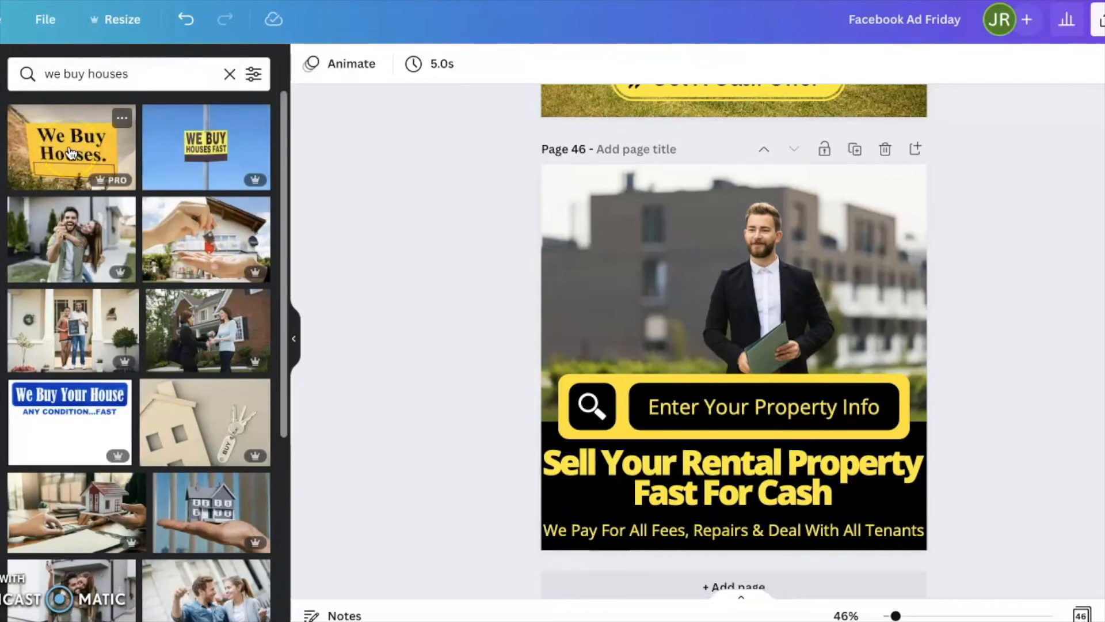
{"action": "left_click_drag", "start_coordinate": [168, 136], "coordinate": [573, 268]}
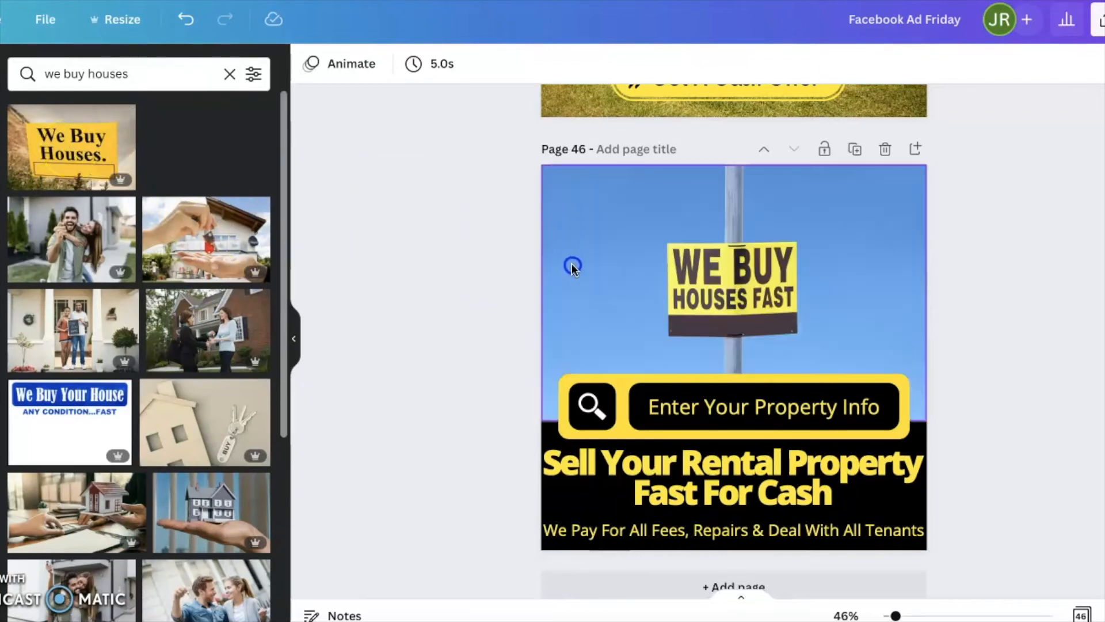
Change the ad's headline to "We Buy Houses With Cash!".
{"action": "double_click", "coordinate": [767, 454]}
{"action": "left_click", "coordinate": [718, 457]}
{"action": "triple_click", "coordinate": [663, 458]}
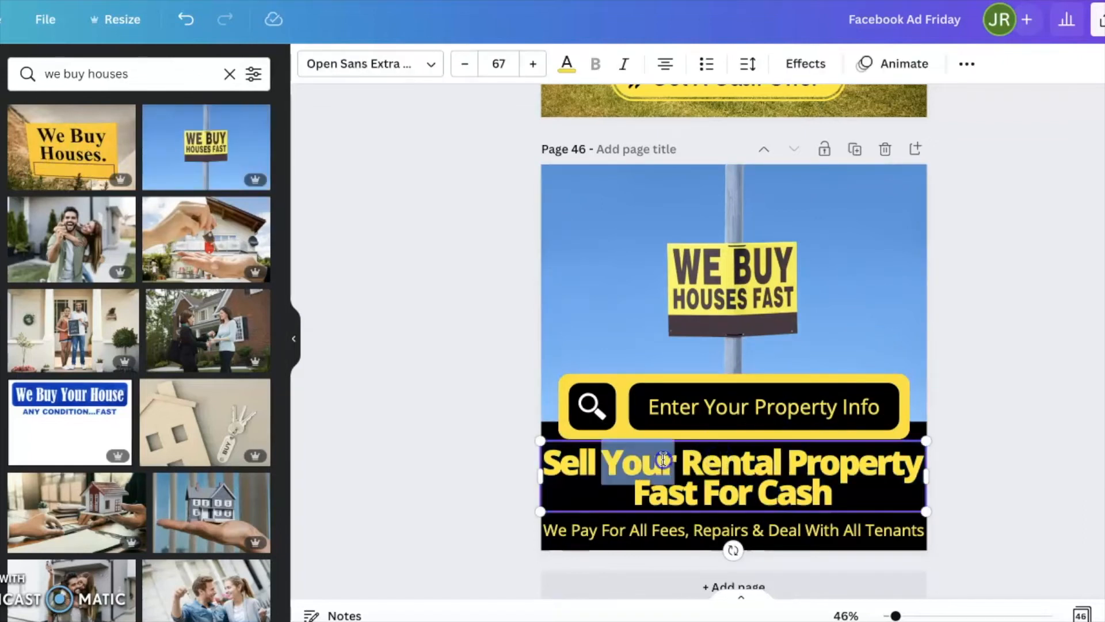
{"action": "type", "text": "We"}
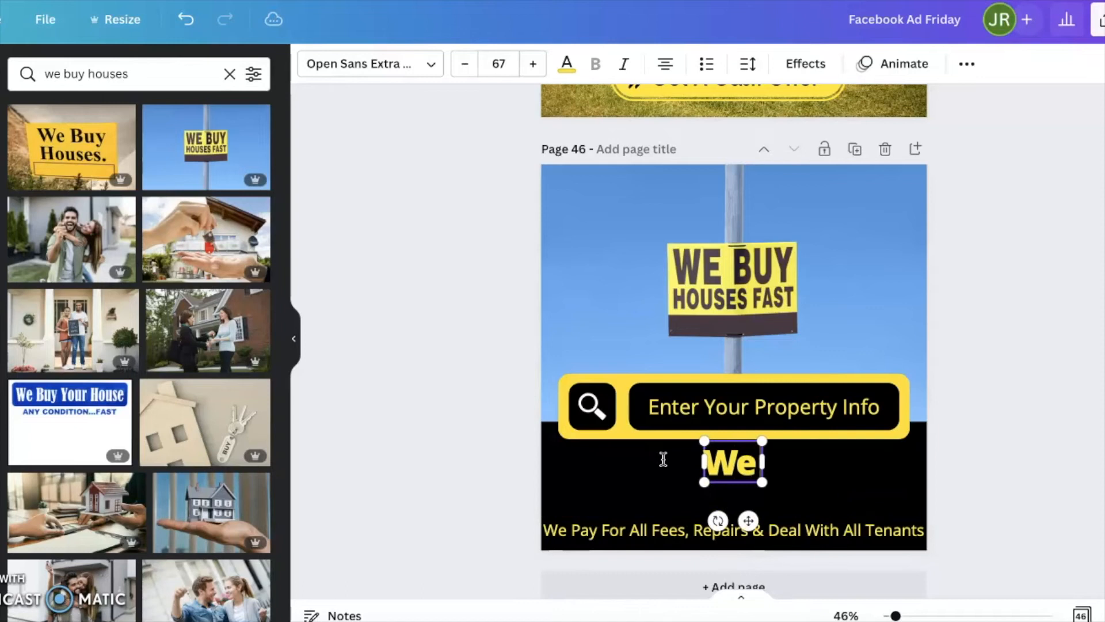
{"action": "type", "text": " Buy Houses With Cash!"}
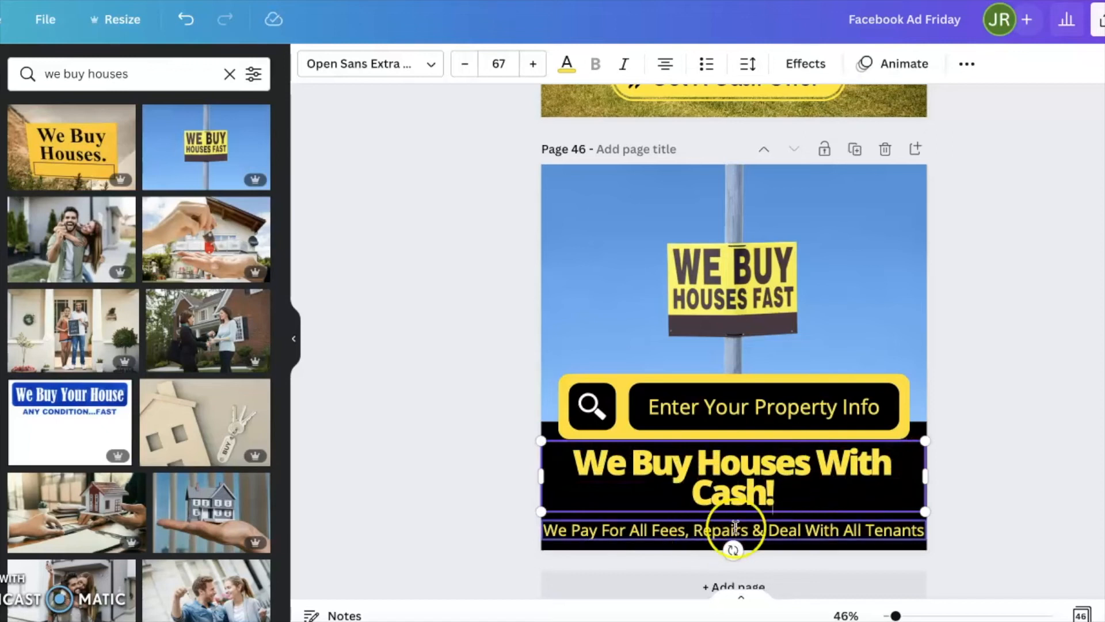
Rewrite the ad's headline as "Get A Cash Offer Today!".
{"action": "triple_click", "coordinate": [773, 488]}
{"action": "type", "text": "Ge"}
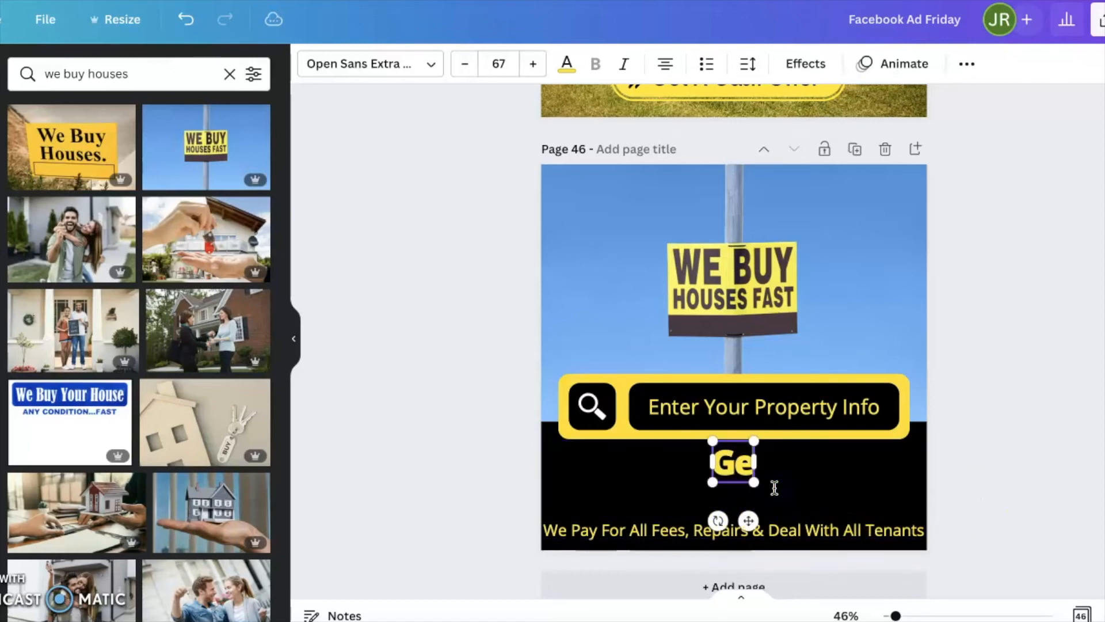
{"action": "type", "text": "t A Cash Offer"}
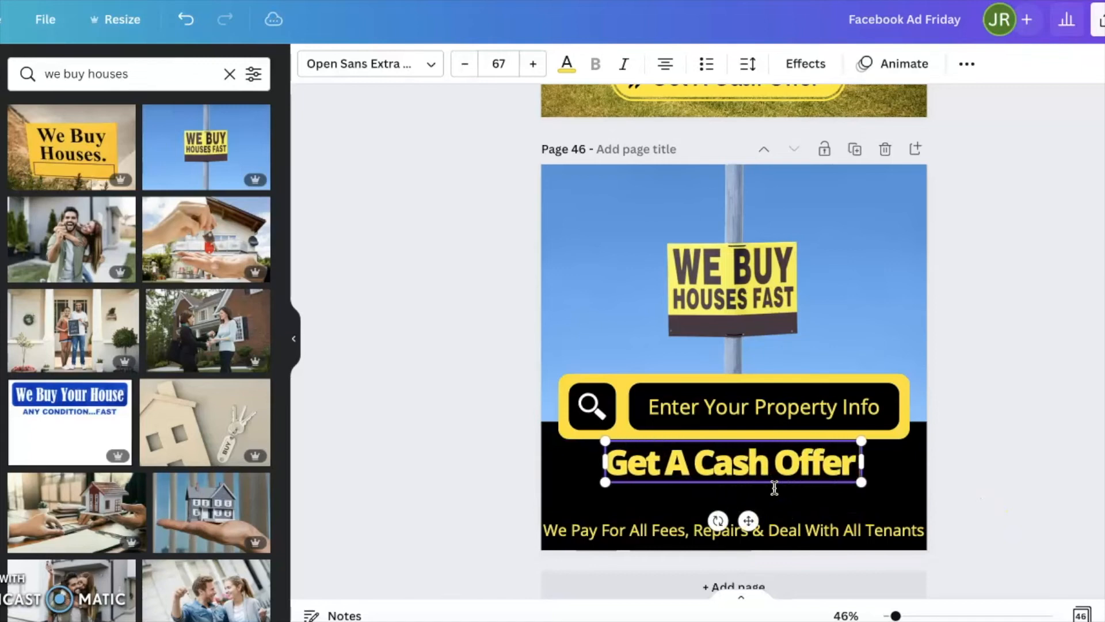
{"action": "type", "text": " Today!"}
{"action": "left_click", "coordinate": [822, 469]}
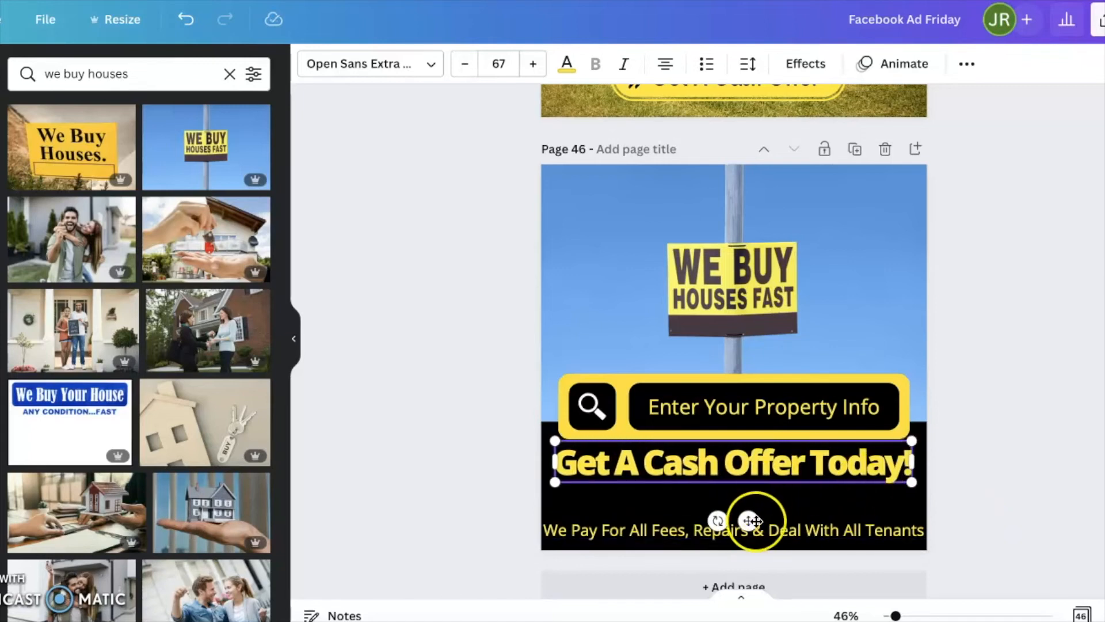
Move the headline slightly lower in the black band and bring the fees and repairs tagline up directly beneath it.
{"action": "left_click_drag", "start_coordinate": [748, 520], "coordinate": [748, 532]}
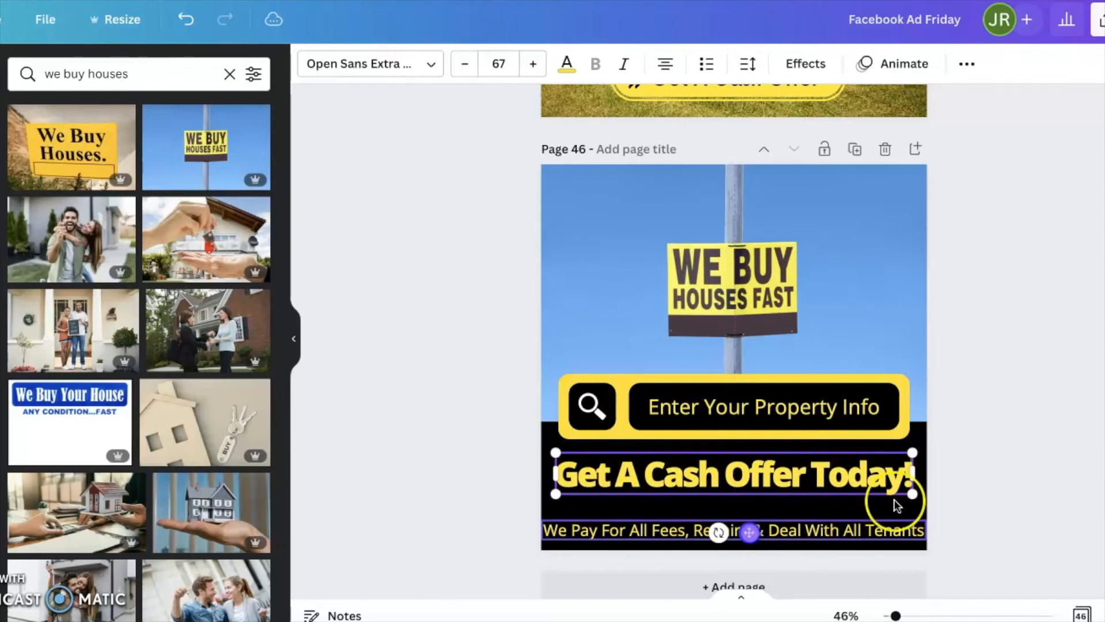
{"action": "left_click", "coordinate": [974, 513]}
{"action": "left_click", "coordinate": [856, 533]}
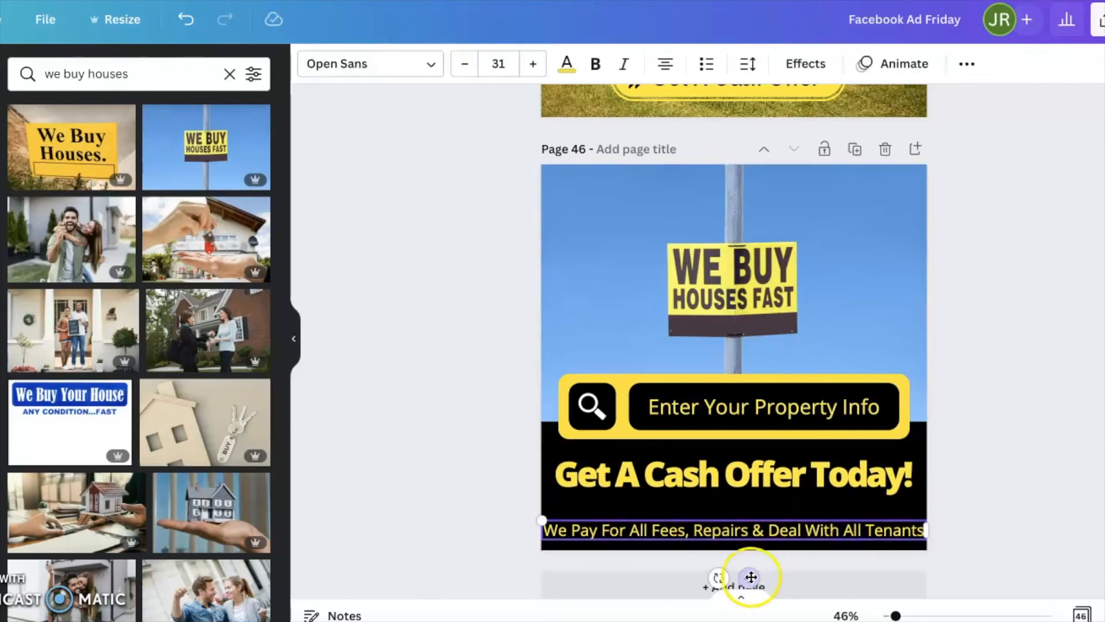
{"action": "left_click_drag", "start_coordinate": [744, 576], "coordinate": [743, 559]}
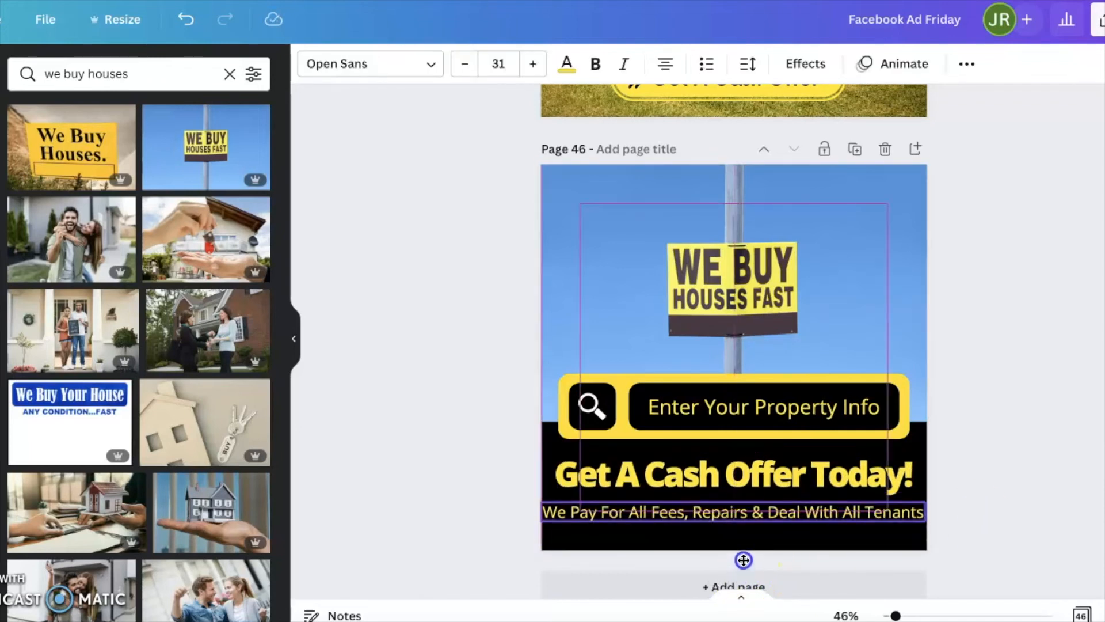
{"action": "left_click", "coordinate": [1040, 513]}
{"action": "left_click", "coordinate": [894, 335]}
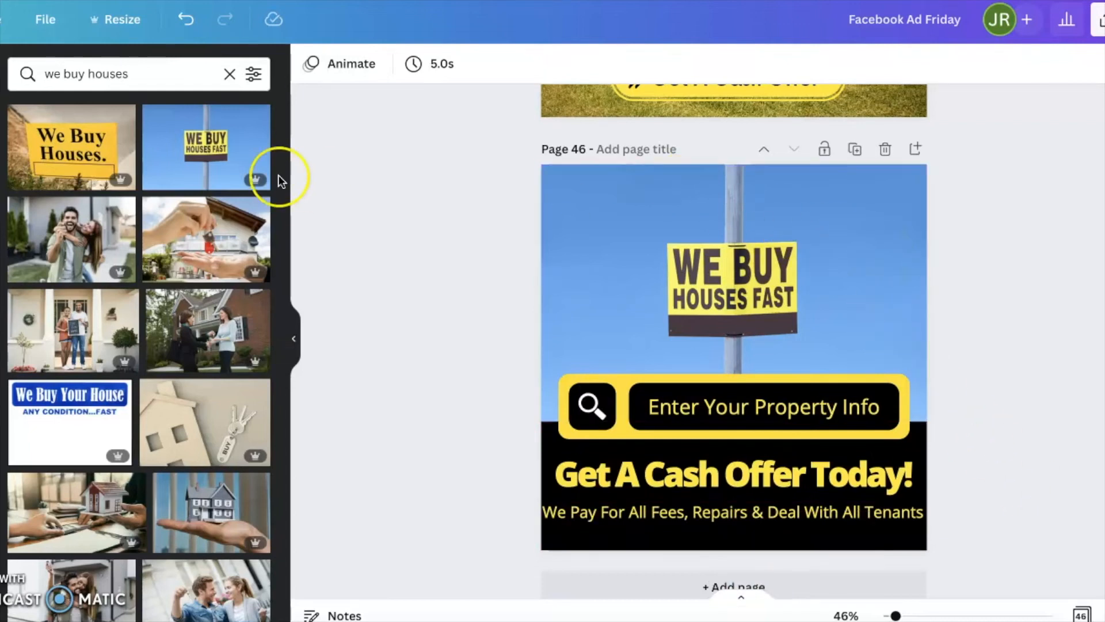
Duplicate the "Get A Cash Offer Today!" ad on page 46.
{"action": "left_click", "coordinate": [854, 149]}
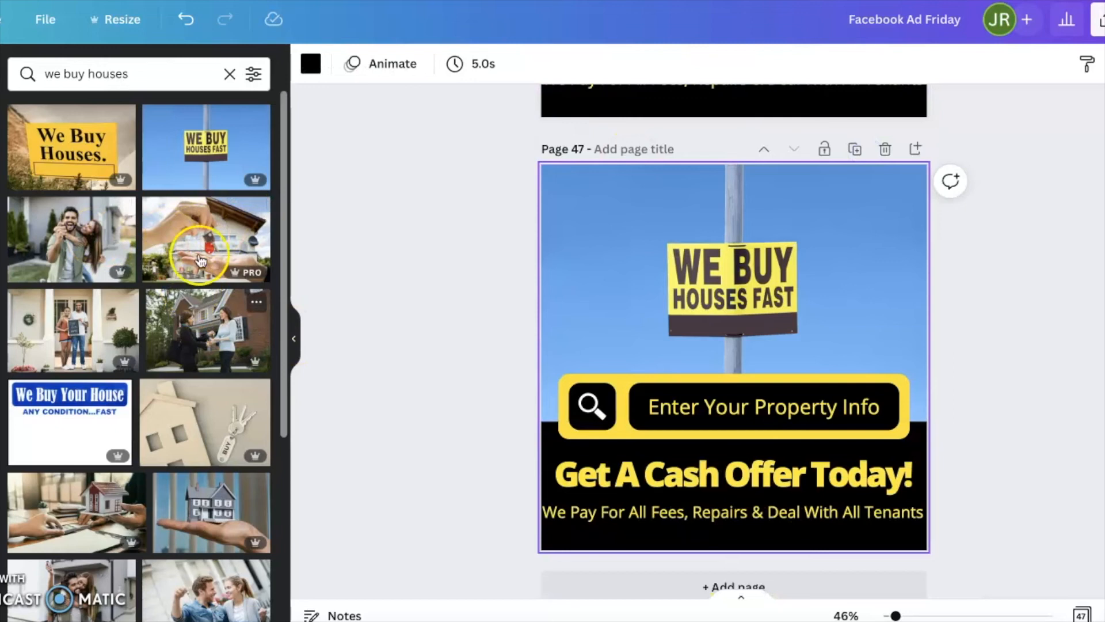
{"action": "left_click", "coordinate": [474, 333]}
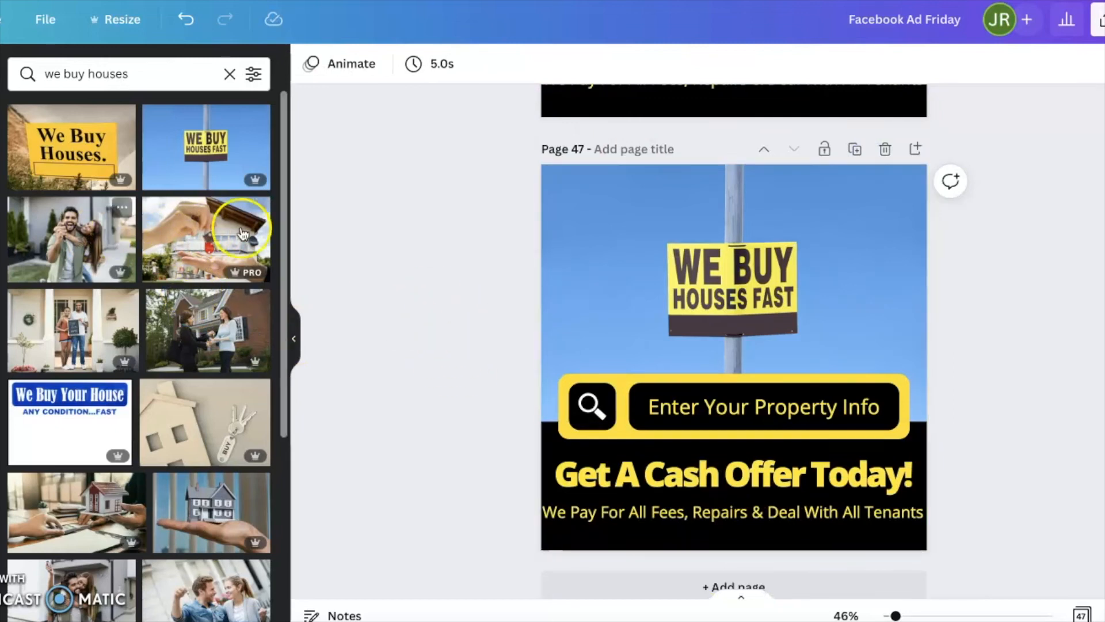
Browse the "we buy houses" photo results for another picture to use in the duplicated ad on page 47.
{"action": "triple_click", "coordinate": [163, 73]}
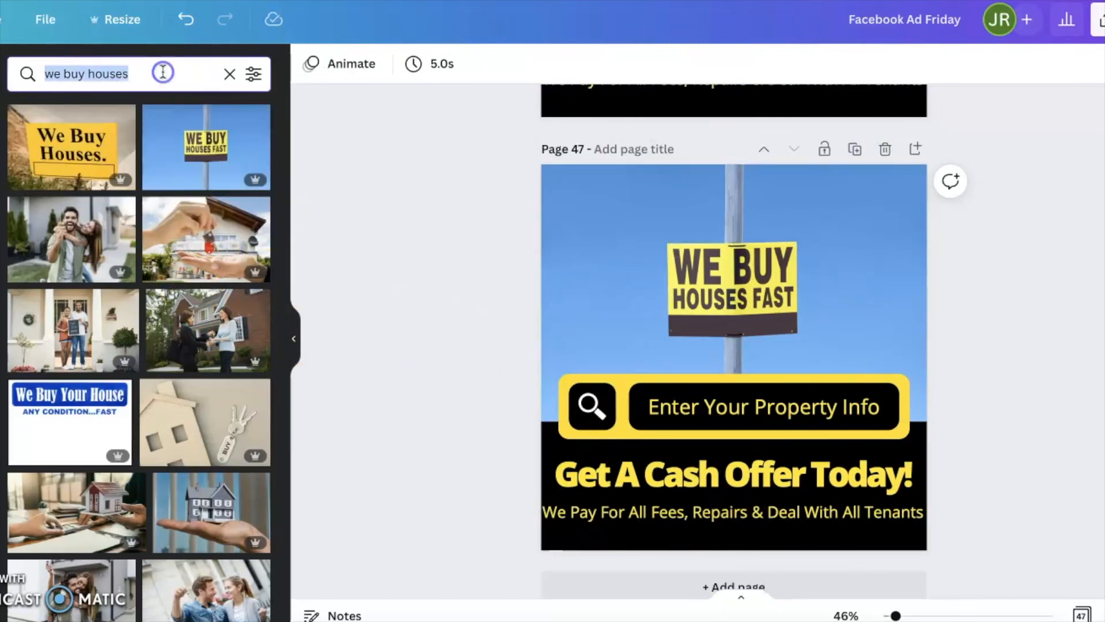
{"action": "scroll", "coordinate": [179, 360], "scroll_direction": "down", "scroll_amount": 7}
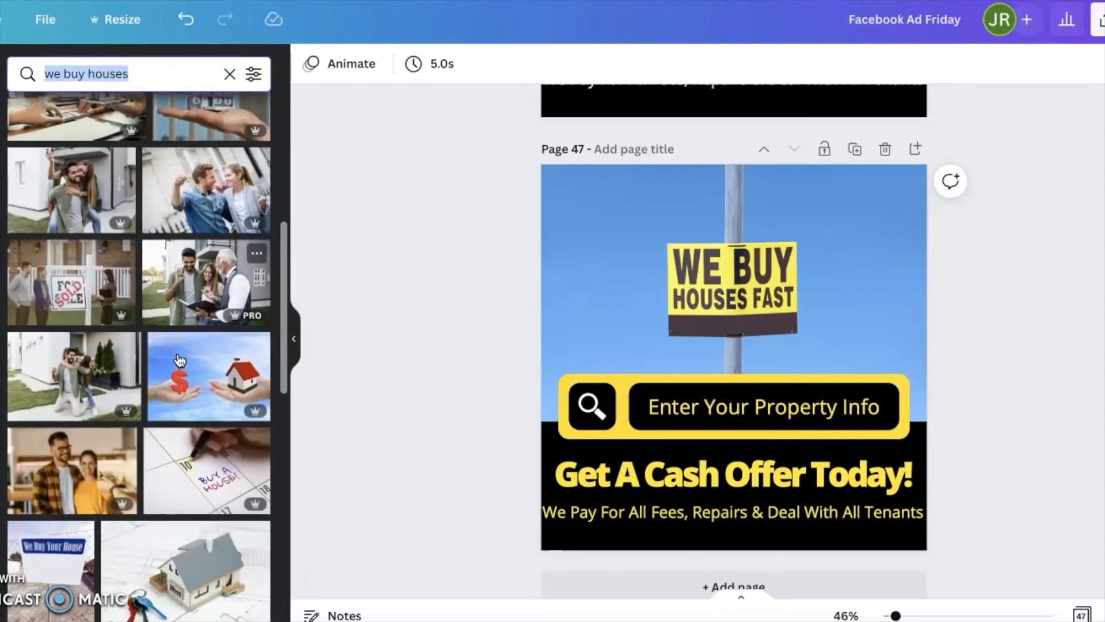
{"action": "scroll", "coordinate": [180, 360], "scroll_direction": "down", "scroll_amount": 5}
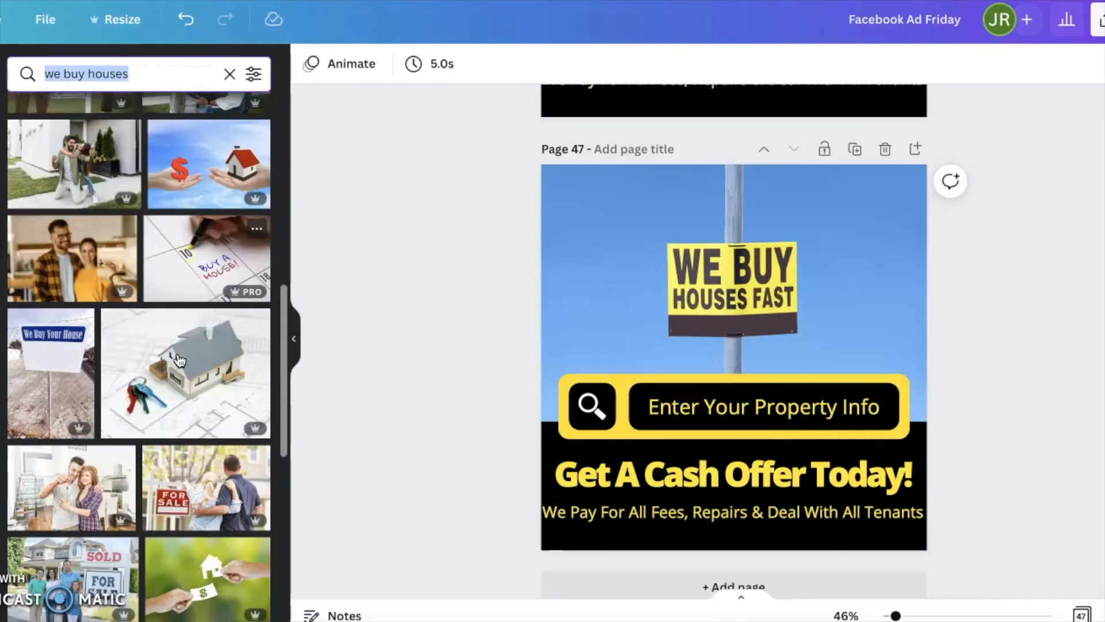
{"action": "scroll", "coordinate": [180, 359], "scroll_direction": "down", "scroll_amount": 5}
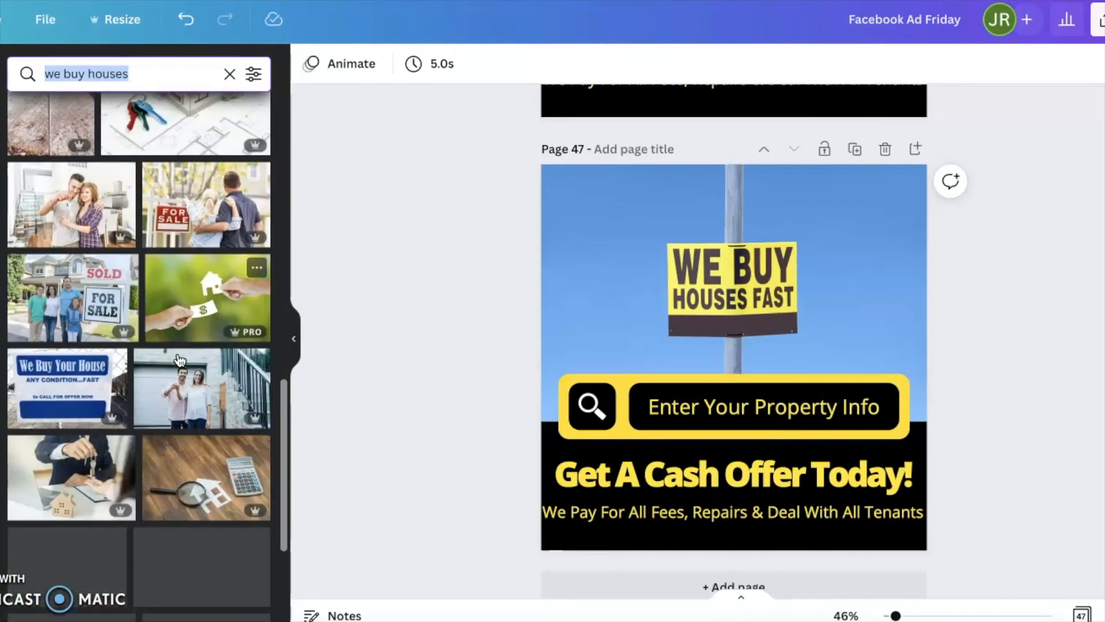
{"action": "scroll", "coordinate": [180, 360], "scroll_direction": "down", "scroll_amount": 2}
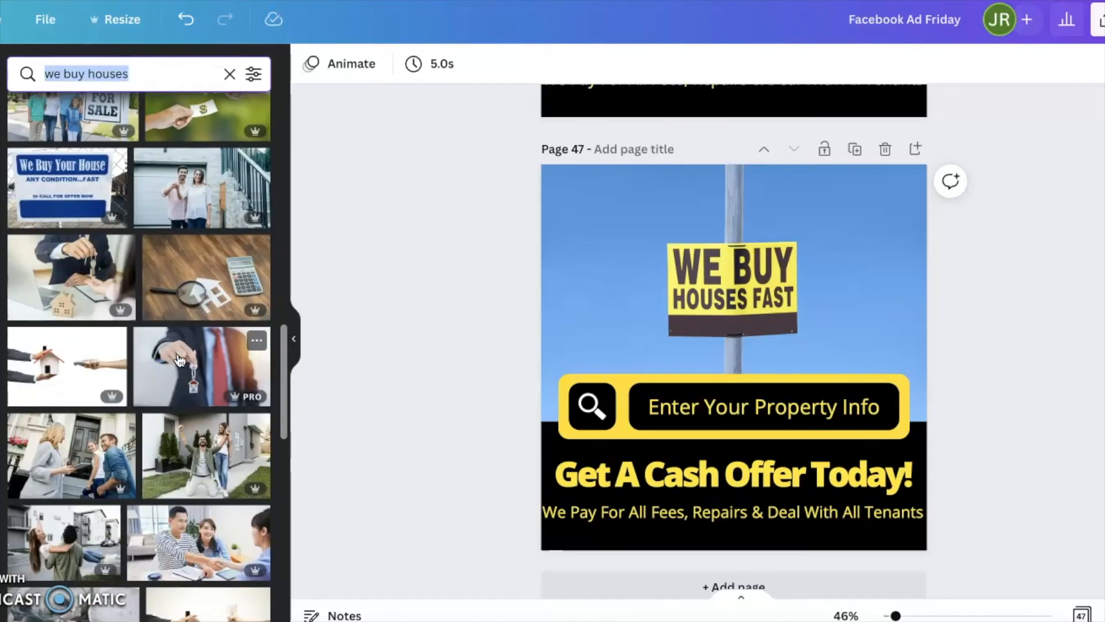
{"action": "scroll", "coordinate": [180, 360], "scroll_direction": "down", "scroll_amount": 3}
{"action": "scroll", "coordinate": [179, 360], "scroll_direction": "down", "scroll_amount": 7}
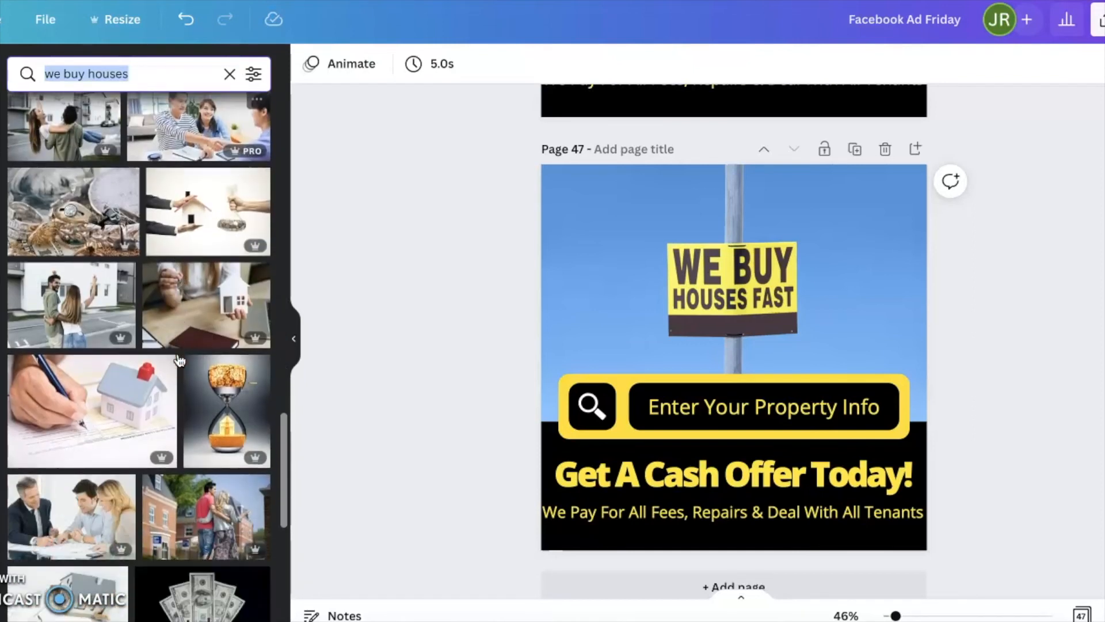
{"action": "scroll", "coordinate": [180, 360], "scroll_direction": "down", "scroll_amount": 6}
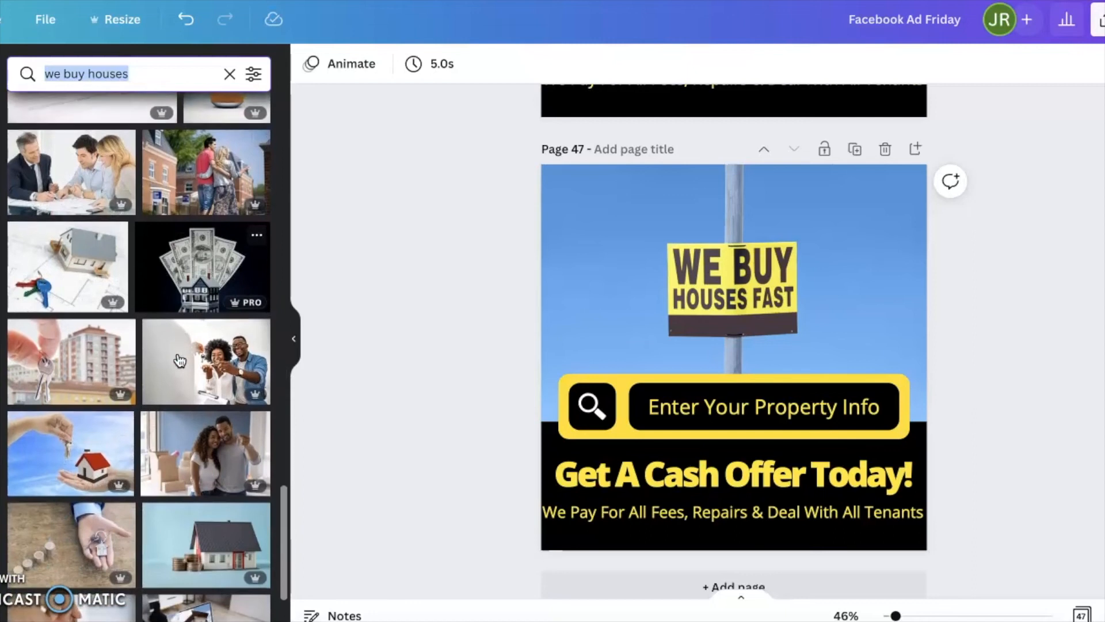
{"action": "scroll", "coordinate": [180, 360], "scroll_direction": "down", "scroll_amount": 2}
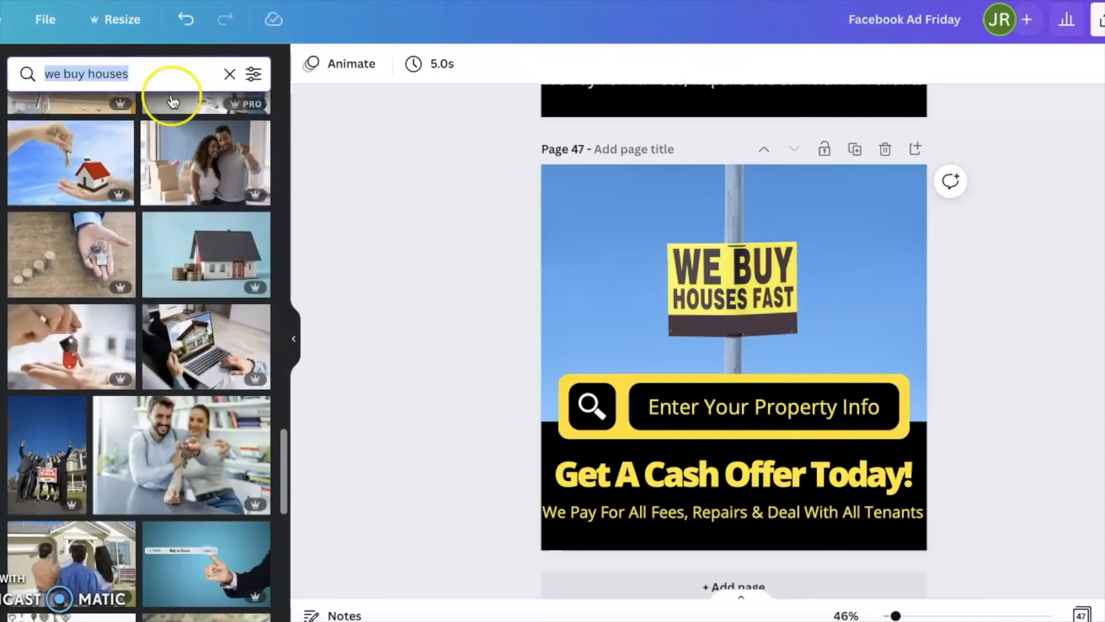
Search the photo library for "real estate investor" and look through the resulting pictures.
{"action": "triple_click", "coordinate": [151, 74]}
{"action": "type", "text": "real "}
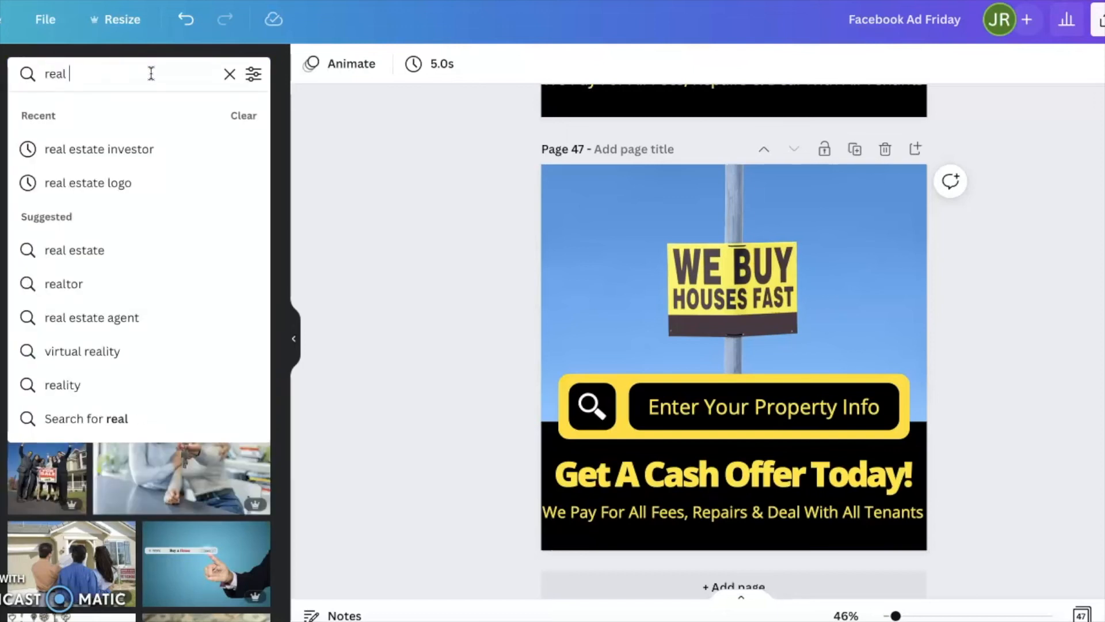
{"action": "type", "text": "estate investor"}
{"action": "key", "text": "Return"}
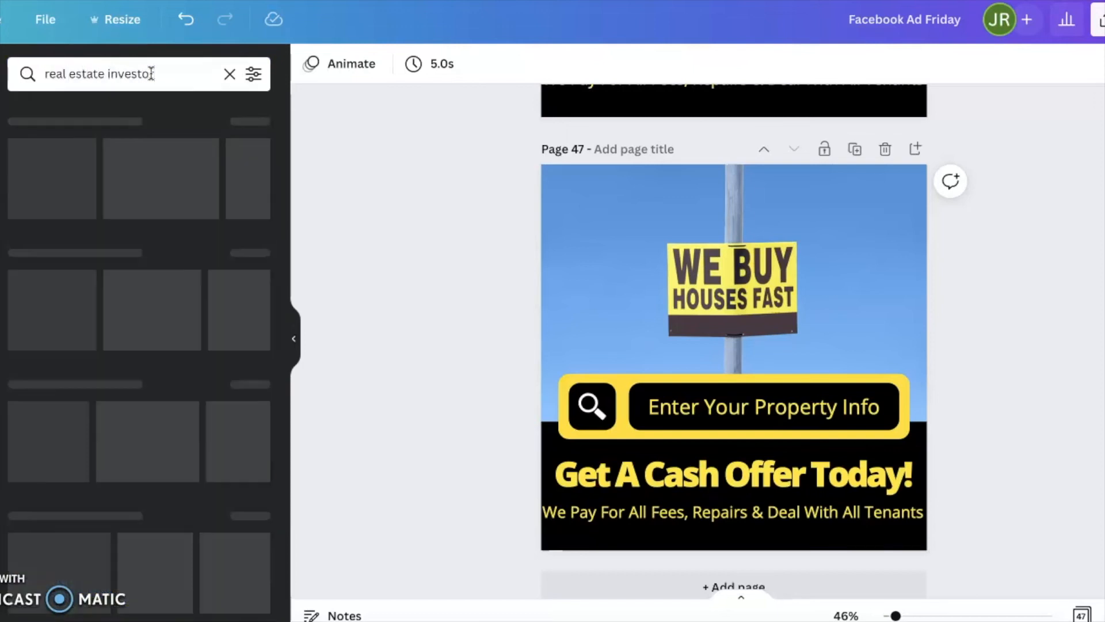
{"action": "scroll", "coordinate": [74, 395], "scroll_direction": "down", "scroll_amount": 8}
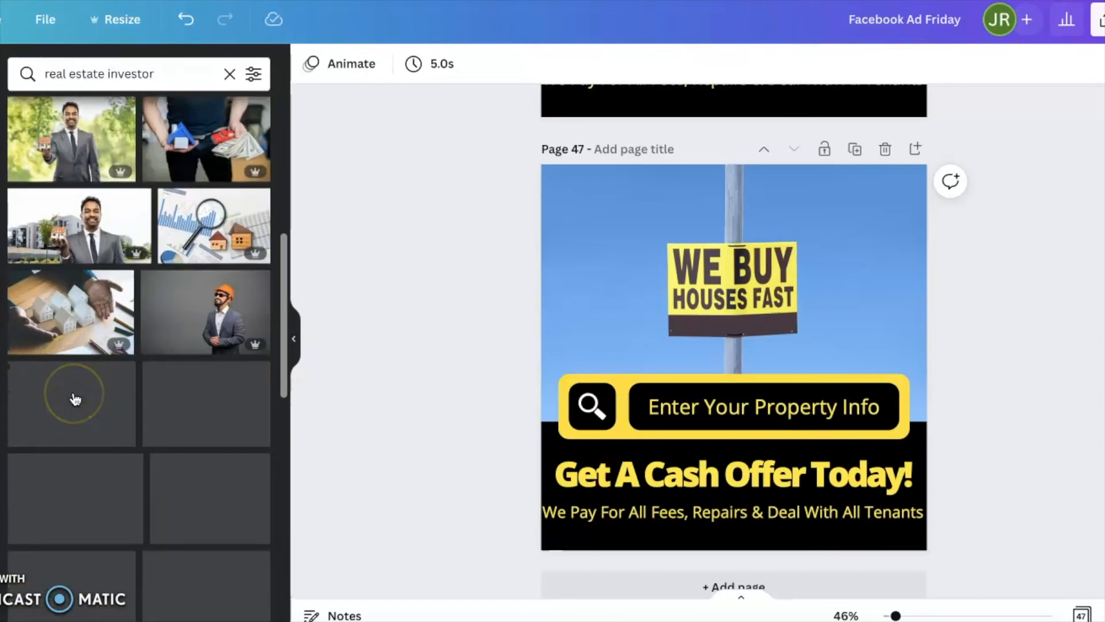
Try the photo of the man in an orange hard hat as page 47's ad picture, and delete that page.
{"action": "left_click_drag", "start_coordinate": [180, 304], "coordinate": [557, 267]}
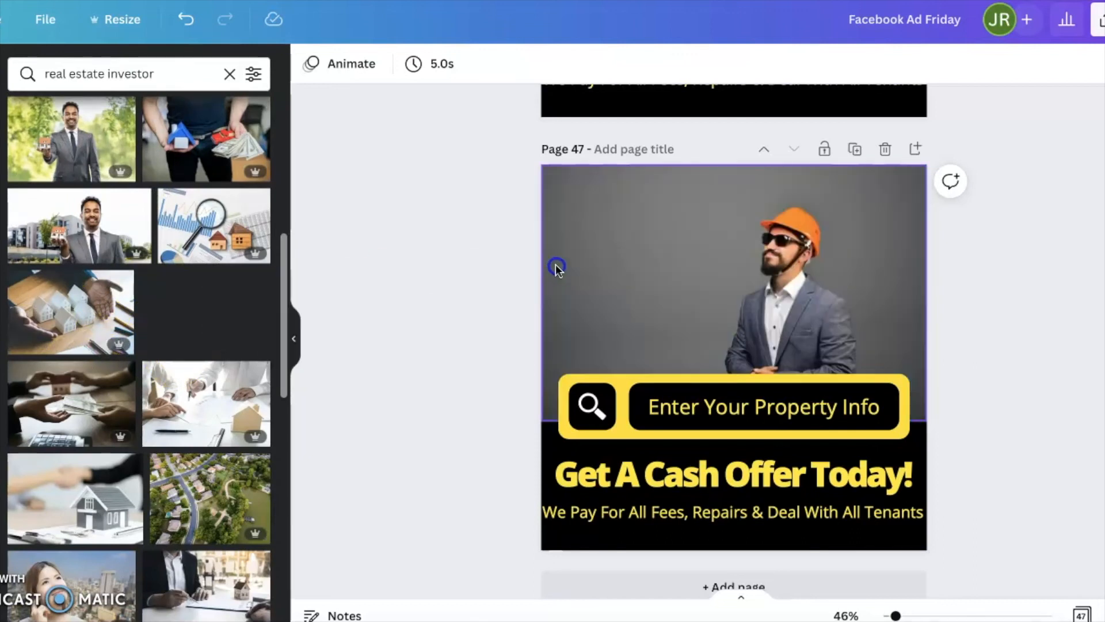
{"action": "left_click", "coordinate": [715, 247]}
{"action": "left_click", "coordinate": [353, 64]}
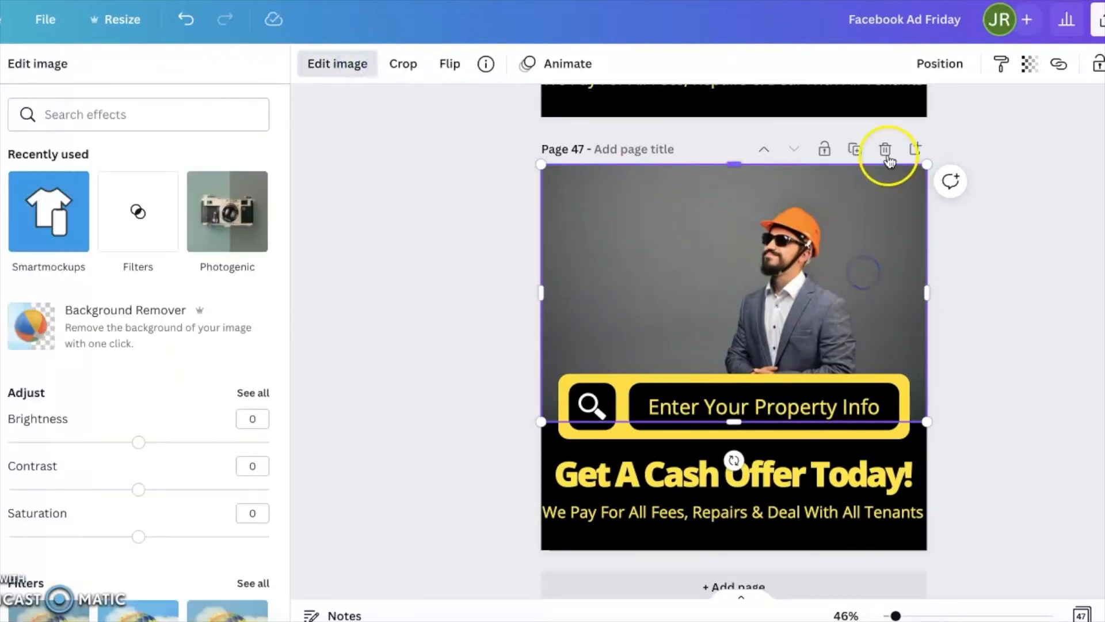
{"action": "left_click", "coordinate": [886, 151]}
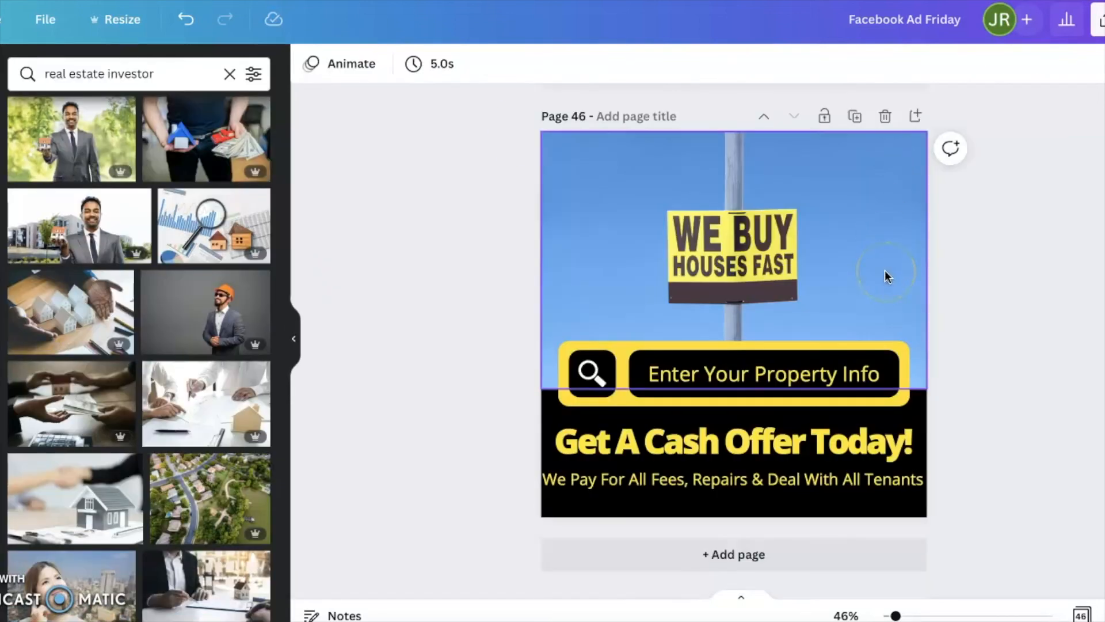
Review the earlier ad pages in the design and return to the "Get A Cash Offer Today!" ad on page 46.
{"action": "left_click", "coordinate": [835, 179]}
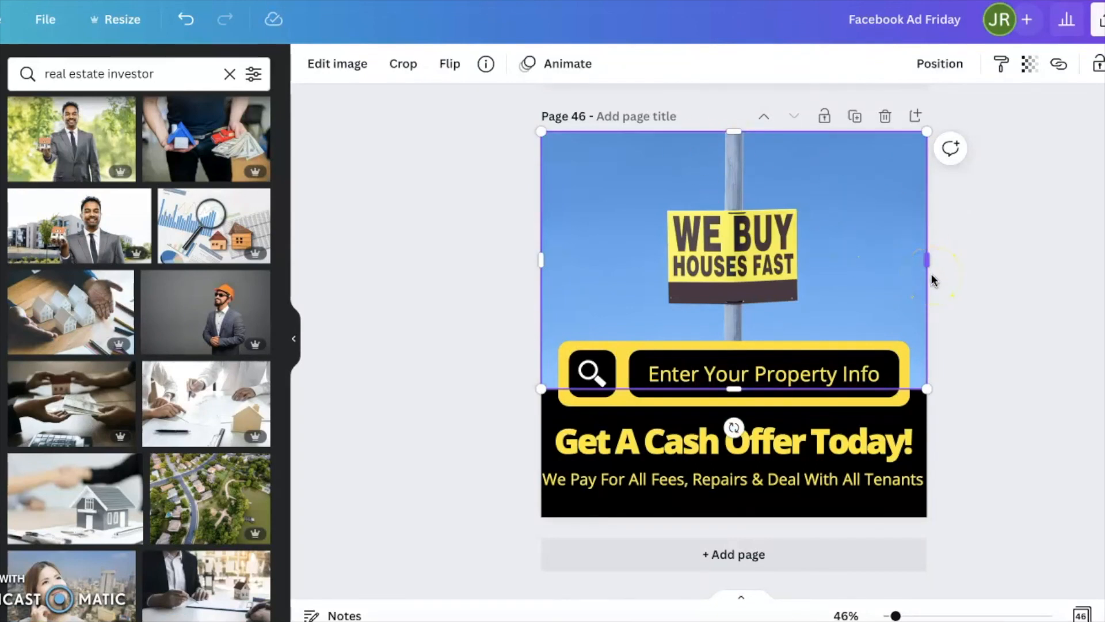
{"action": "scroll", "coordinate": [931, 274], "scroll_direction": "up", "scroll_amount": 20}
{"action": "scroll", "coordinate": [931, 274], "scroll_direction": "up", "scroll_amount": 20}
{"action": "scroll", "coordinate": [931, 274], "scroll_direction": "down", "scroll_amount": 20}
{"action": "scroll", "coordinate": [931, 274], "scroll_direction": "down", "scroll_amount": 20}
{"action": "scroll", "coordinate": [931, 274], "scroll_direction": "down", "scroll_amount": 10}
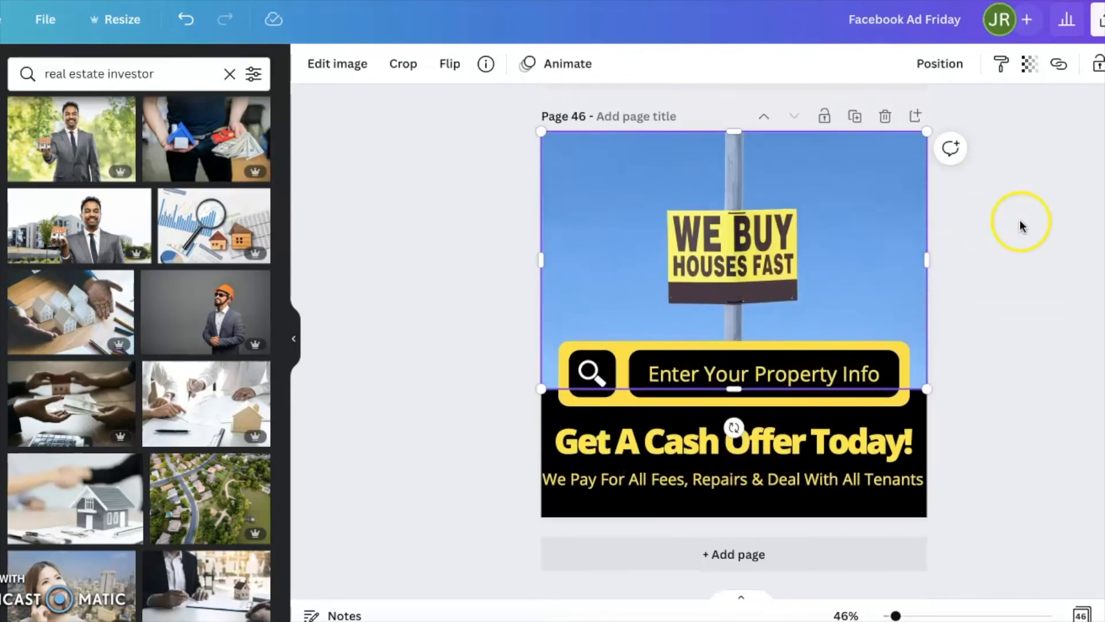